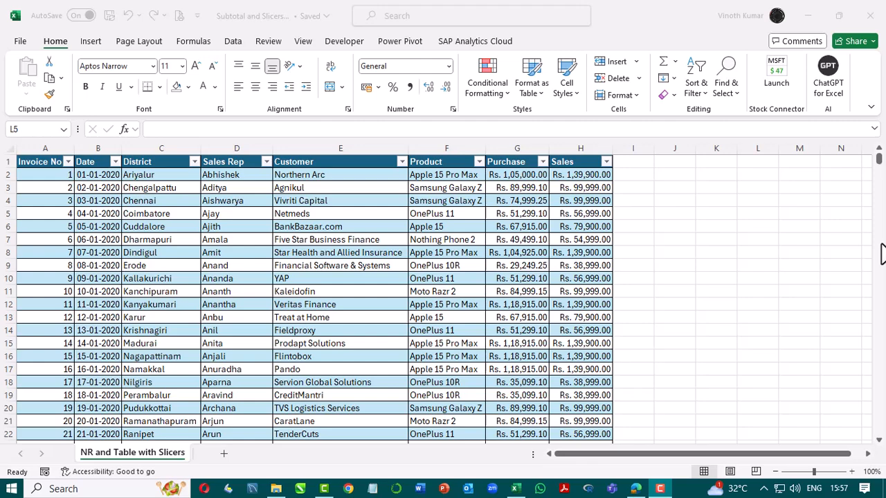
Insert ten blank rows above the sales table, starting at row 1.
click(8, 161)
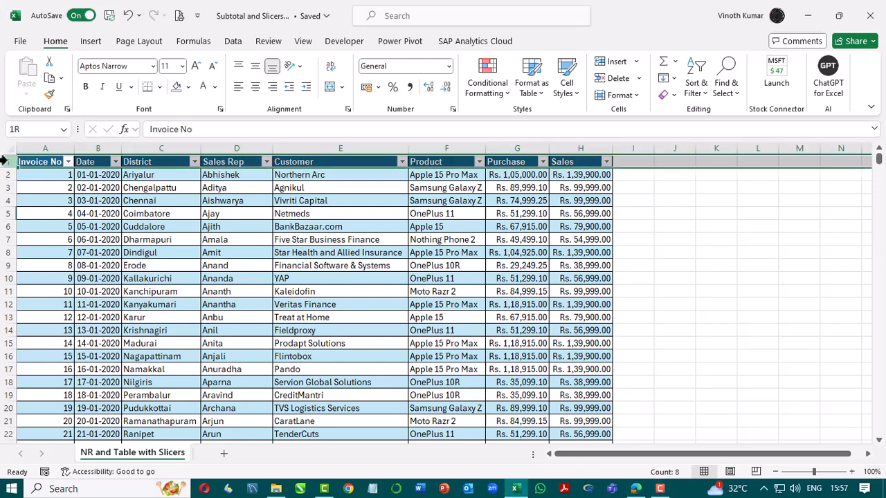
key(ctrl+plus)
key(ctrl+plus)
key(ctrl+plus)
key(ctrl+plus)
key(ctrl+plus)
key(ctrl+plus)
key(ctrl+plus)
key(ctrl+plus)
key(ctrl+plus)
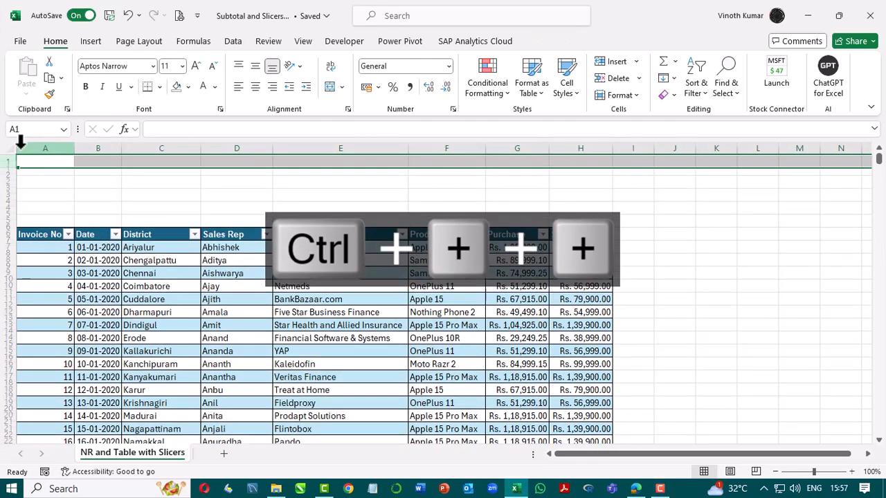
key(ctrl+plus)
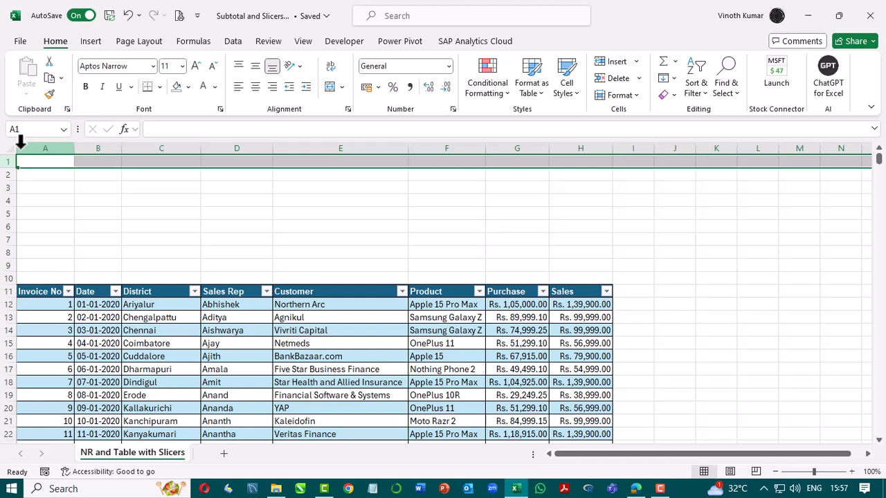
click(759, 256)
click(574, 278)
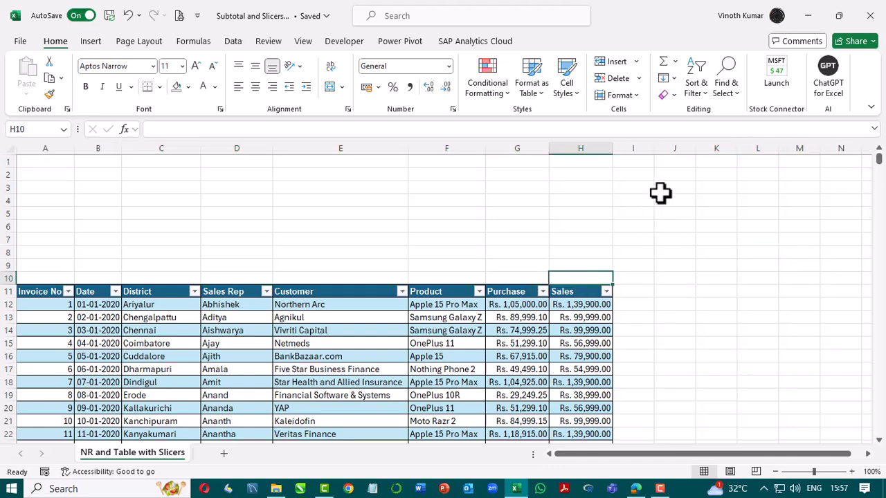
drag(660, 191, 663, 201)
key(shift+Up)
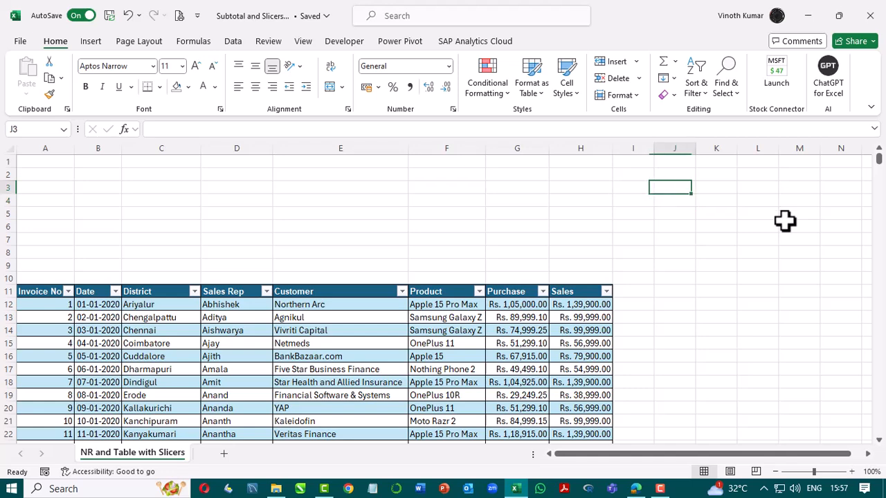
text(-)
key(BackSpace)
text(=subt)
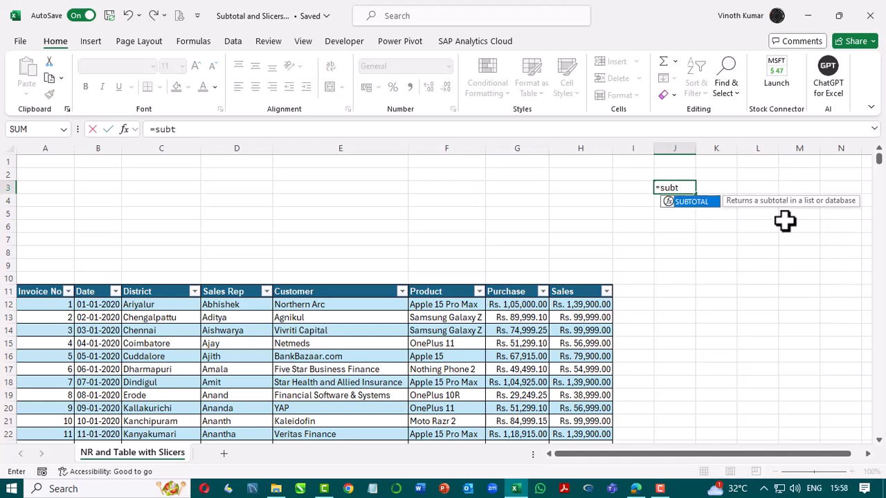
key(Tab)
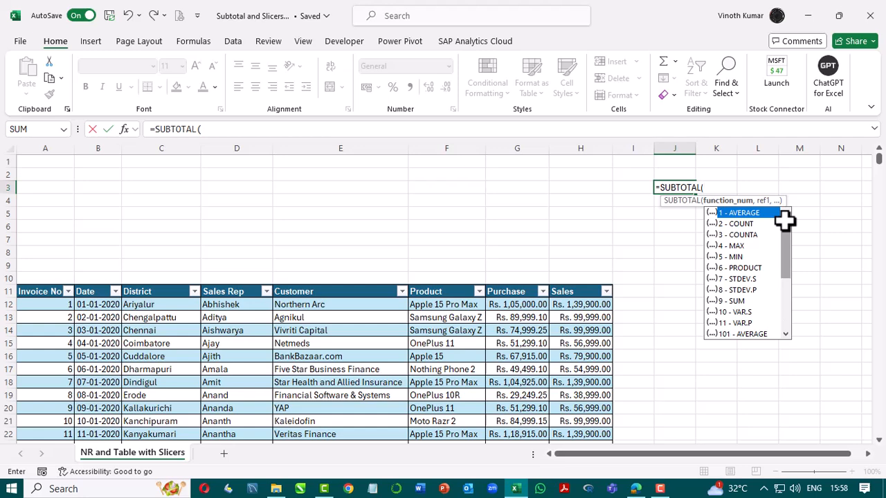
drag(786, 245, 809, 322)
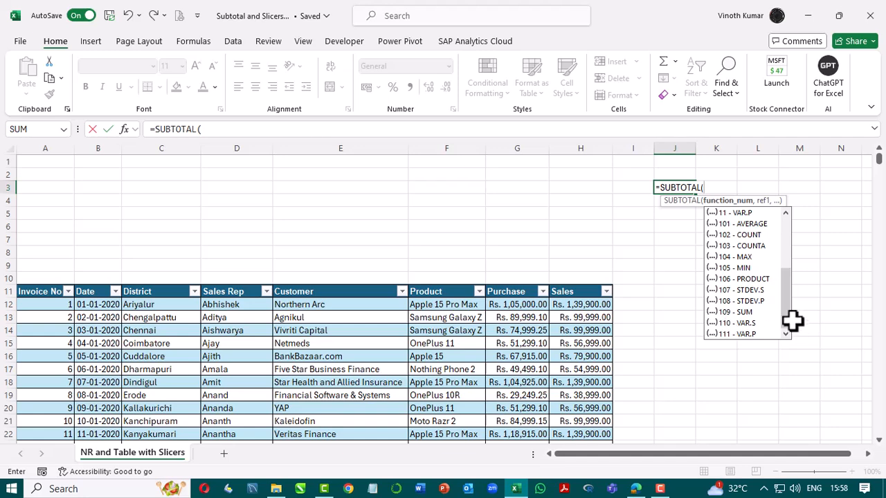
drag(792, 320, 786, 230)
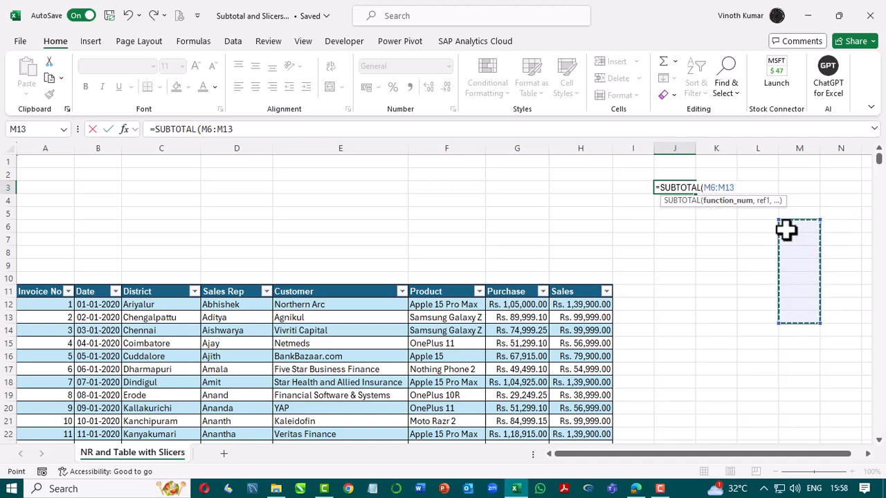
key(Escape)
Enter the labels Average, Count and Sum in cells F8, G8 and H8.
key(Left)
key(Left)
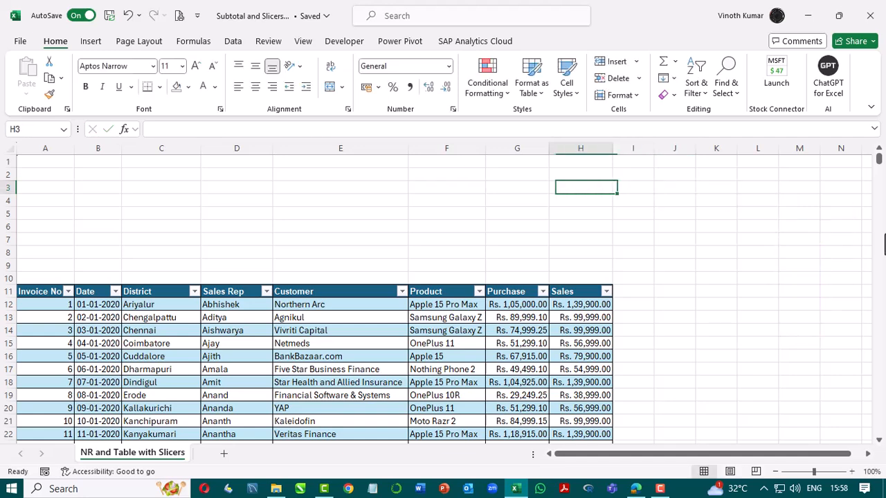
key(Left)
key(Down)
key(Down)
key(Down)
key(Down)
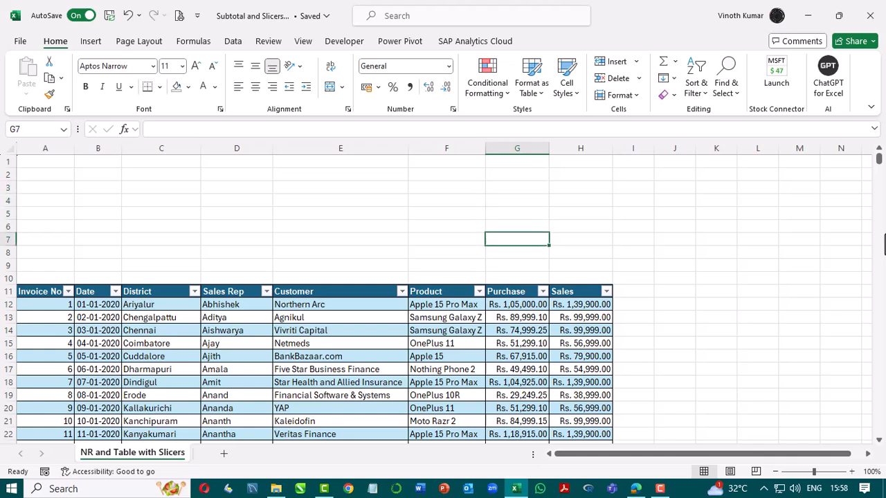
key(Down)
key(Left)
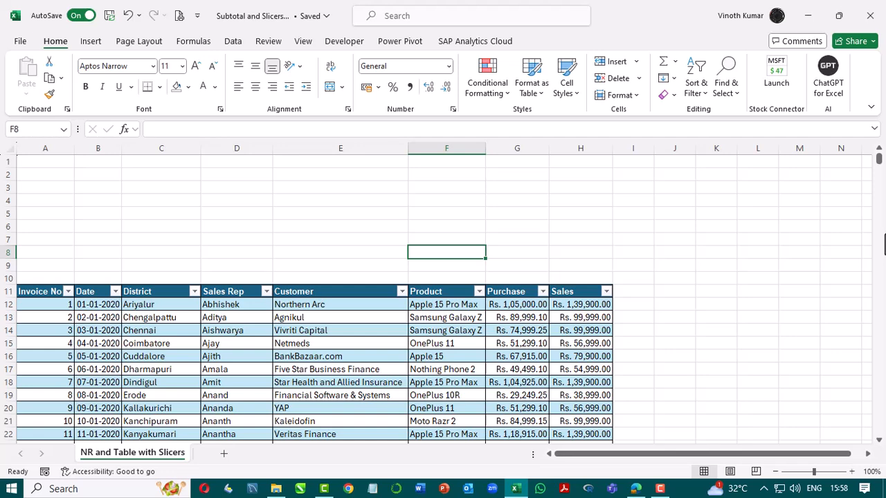
text(Average)
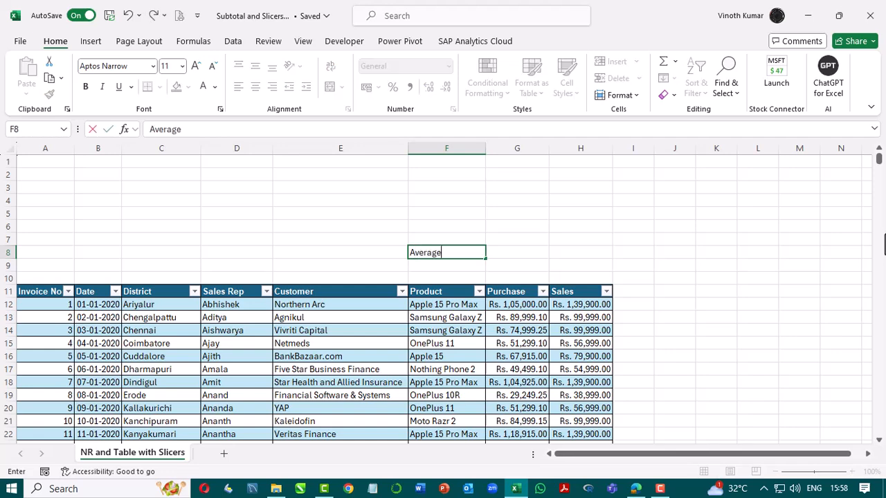
key(Tab)
text(Count)
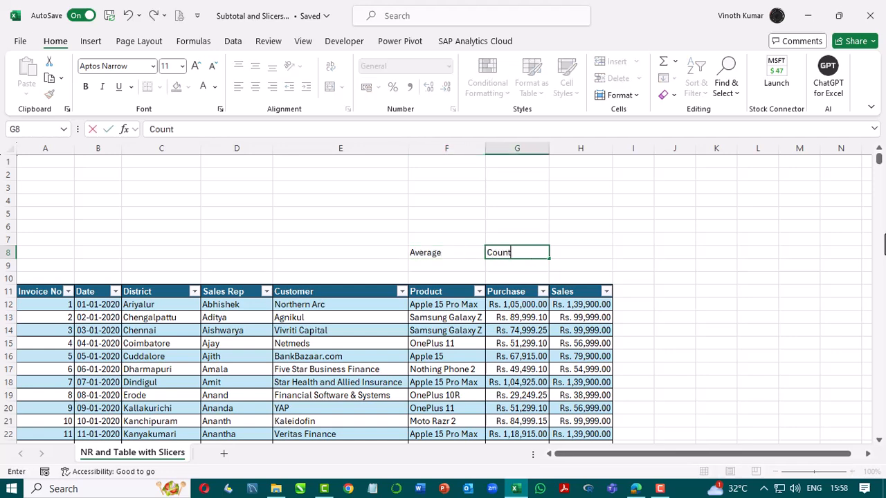
key(Tab)
text(Sumn)
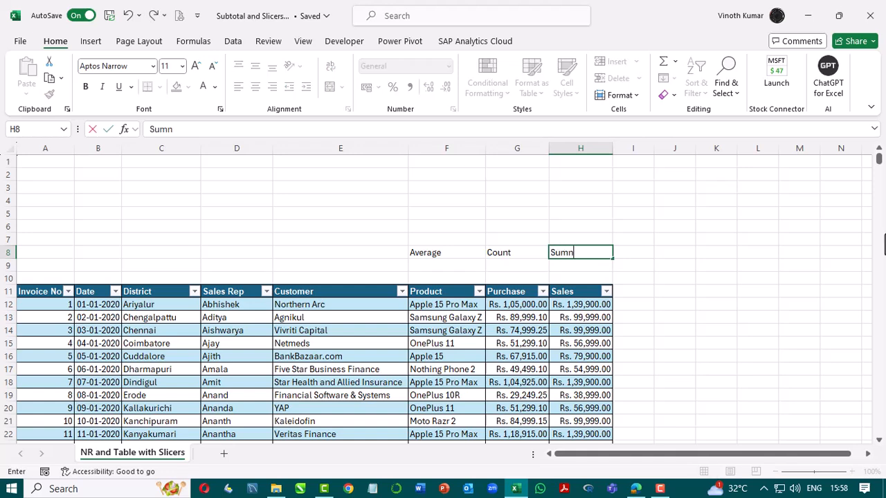
key(BackSpace)
key(Return)
Enter the SUBTOTAL function codes 1, 2 and 9 beneath those labels in F9, G9 and H9.
key(Left)
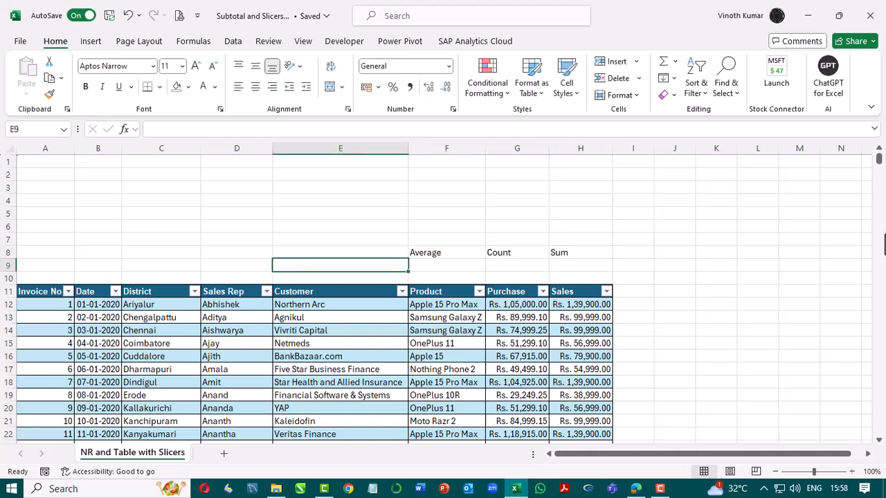
key(Right)
text(1)
key(Tab)
text(2)
key(Tab)
text(9)
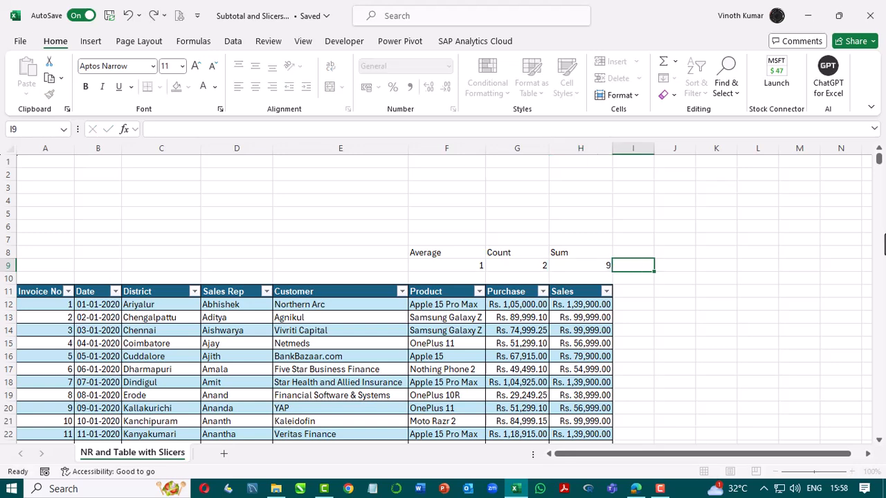
key(Tab)
Center-align the label and code cells F8:H9.
key(Left)
key(shift+Left)
key(shift+Left)
key(shift+Up)
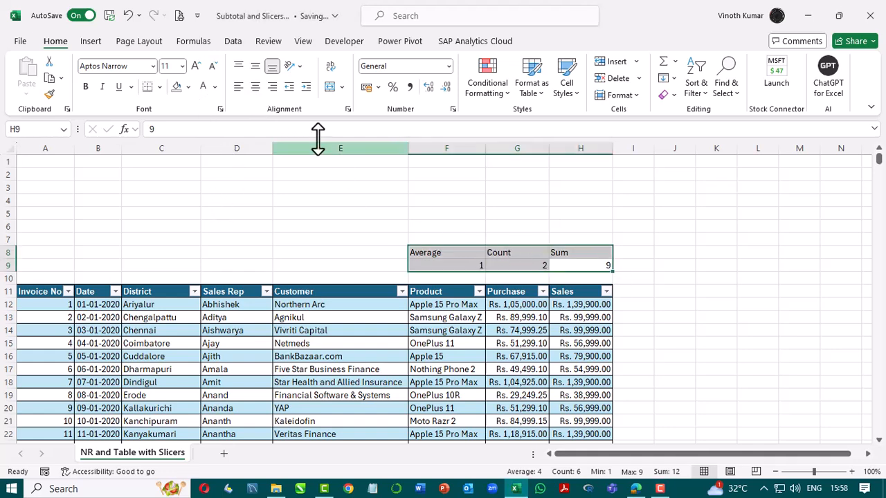
click(255, 87)
click(561, 281)
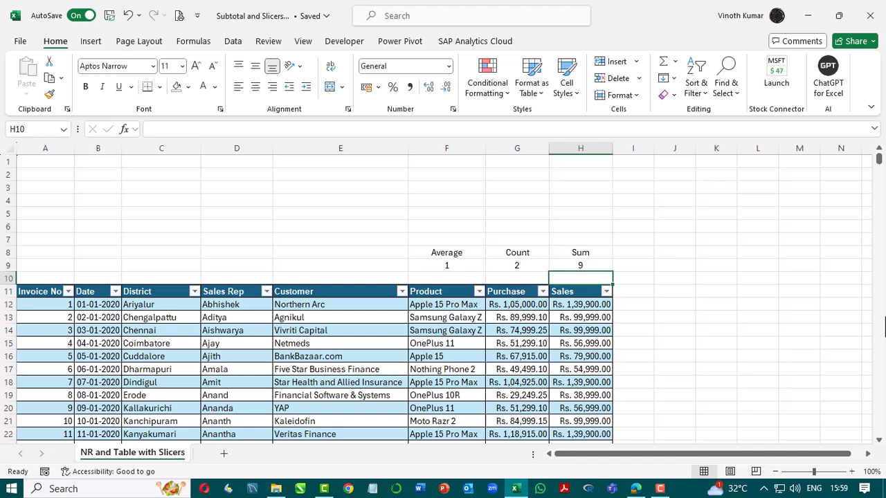
Check the table's name and the defined column names in the Name Manager.
click(446, 356)
click(558, 41)
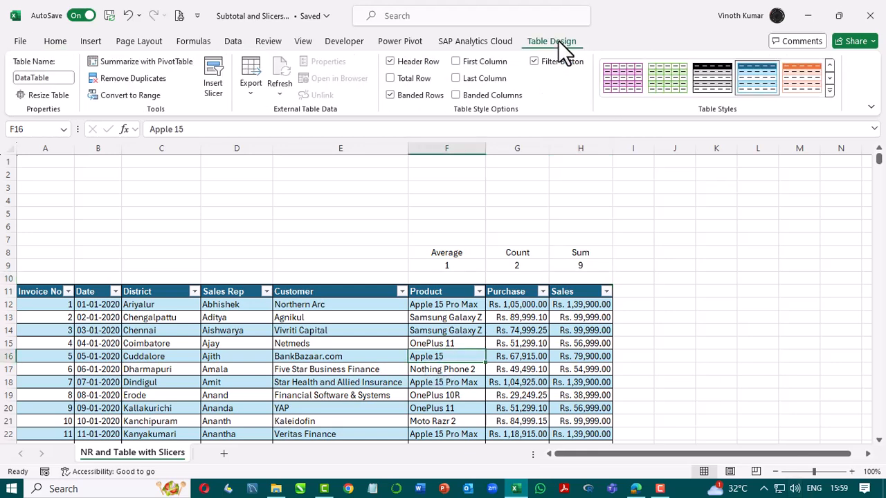
click(38, 80)
click(192, 39)
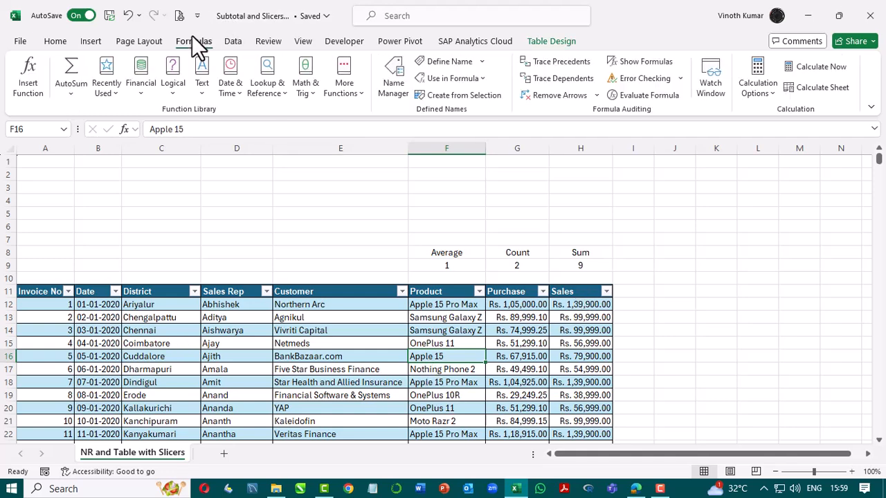
click(389, 88)
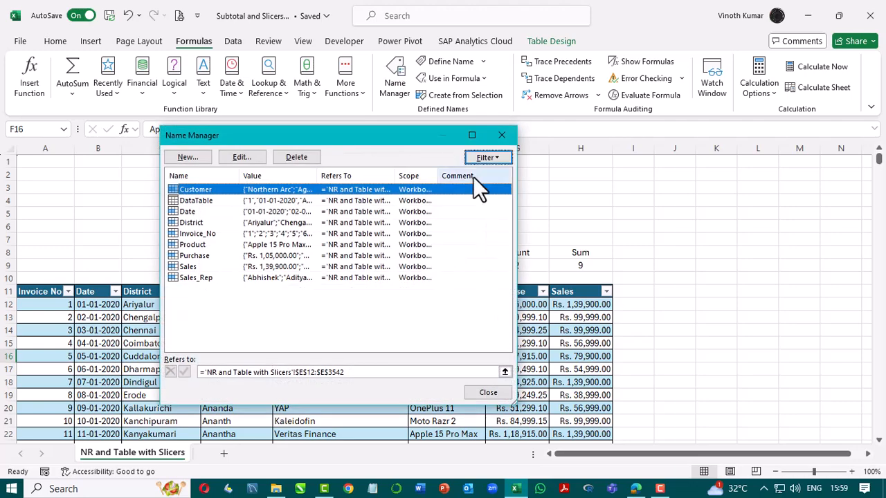
drag(385, 141, 688, 145)
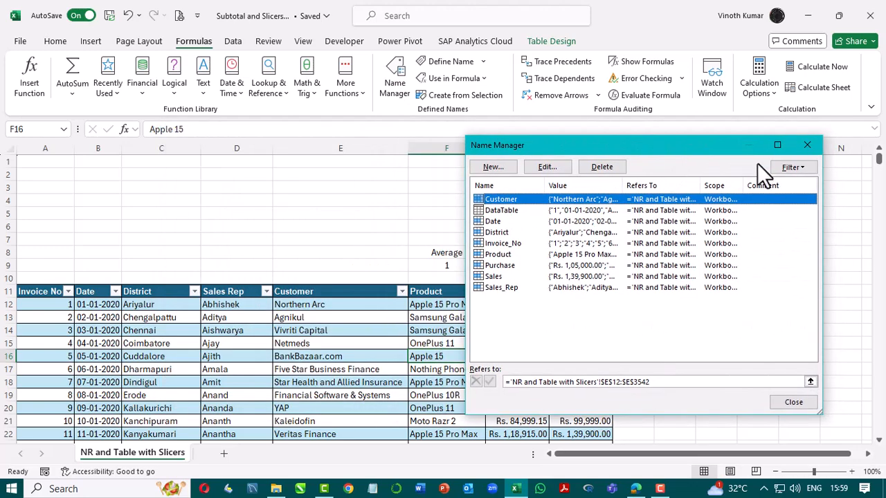
click(807, 144)
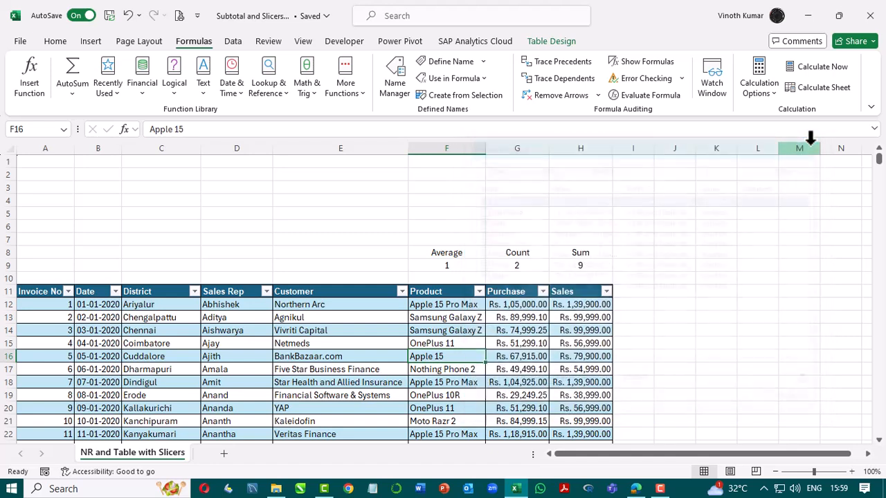
Enter =SUBTOTAL(F9:H9,Sales) in F10 to return the average, count and sum of the Sales column.
click(576, 277)
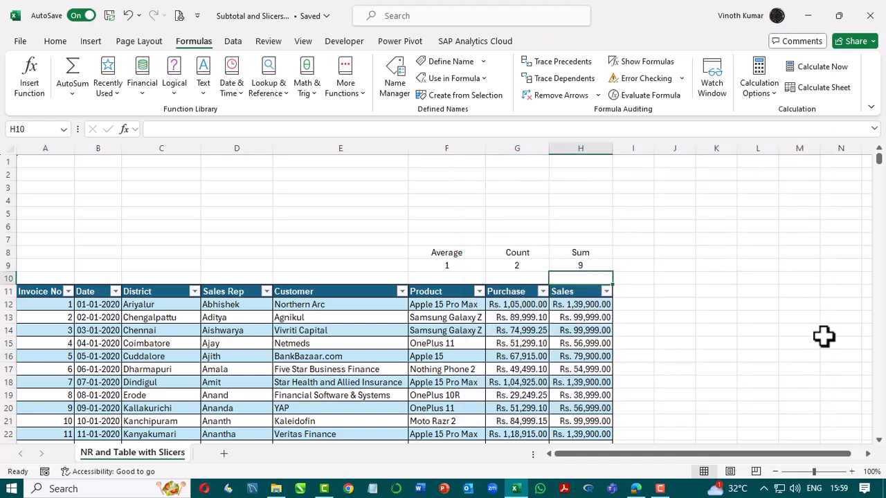
key(Left)
key(Left)
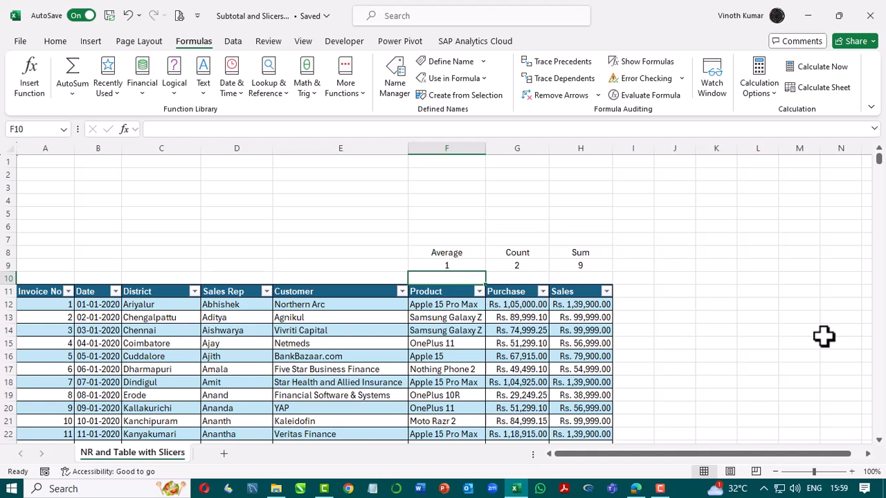
text(=su)
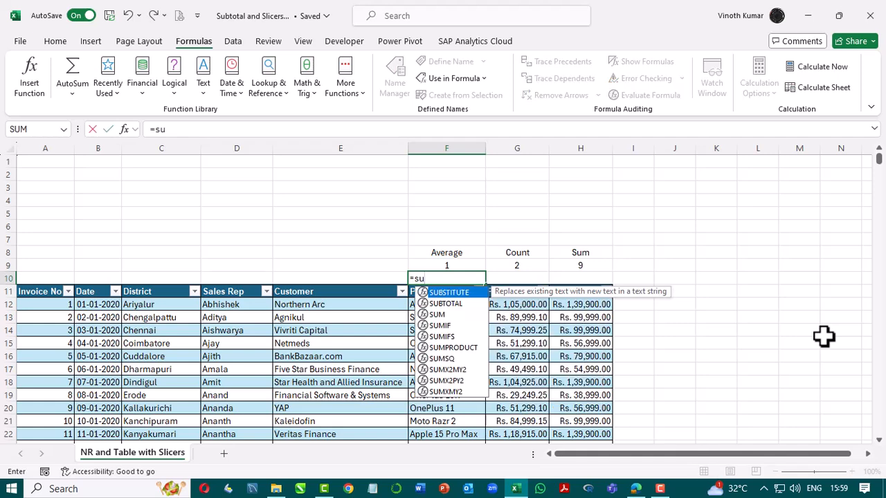
text(bt)
key(Tab)
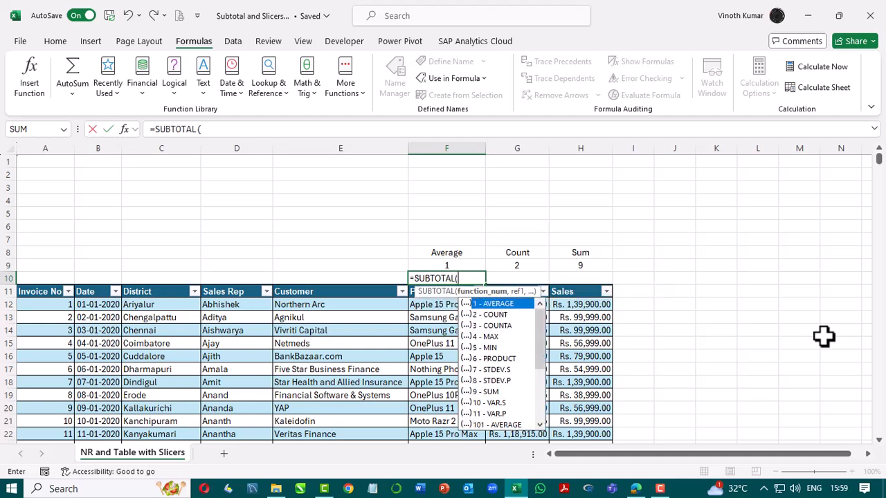
click(445, 264)
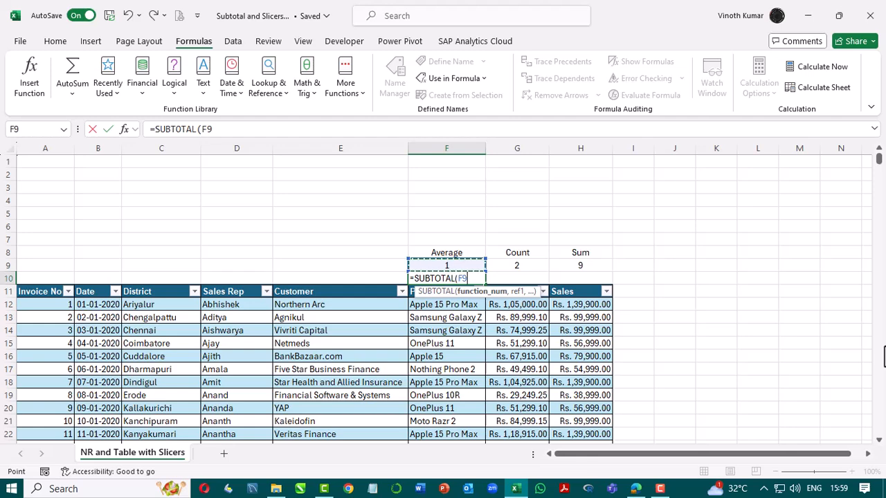
key(ctrl+shift+Right)
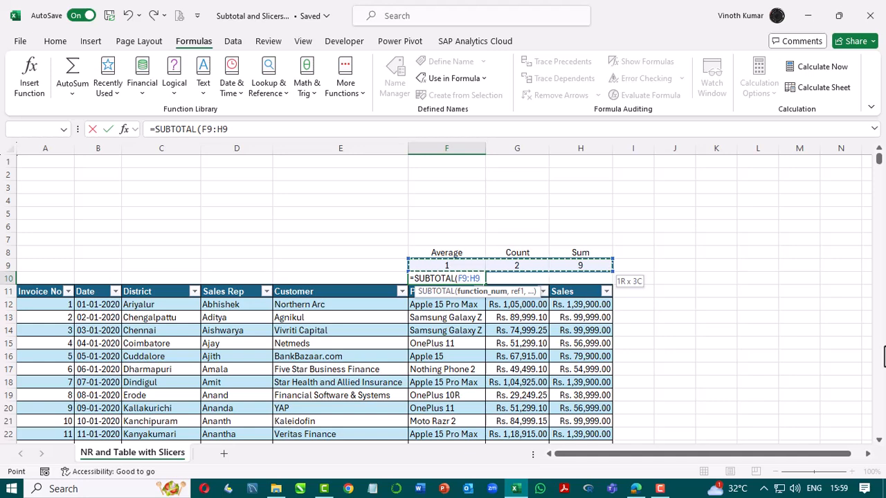
text(,)
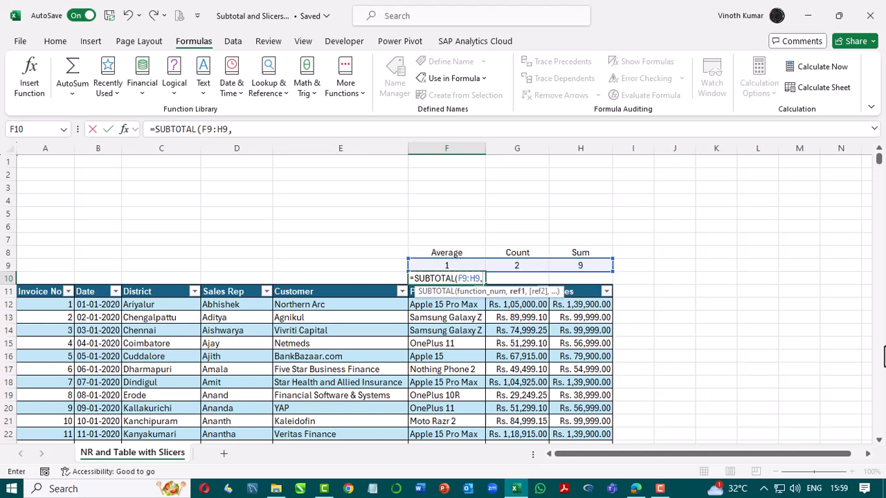
text(Sales)
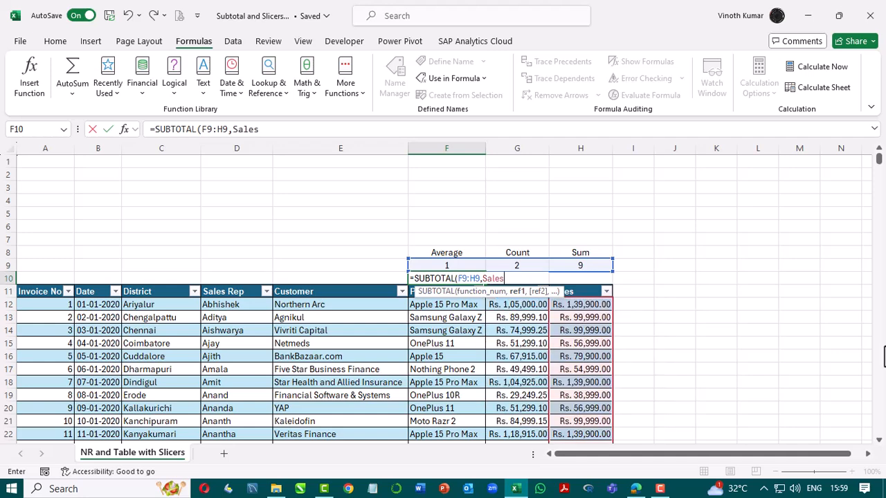
text())
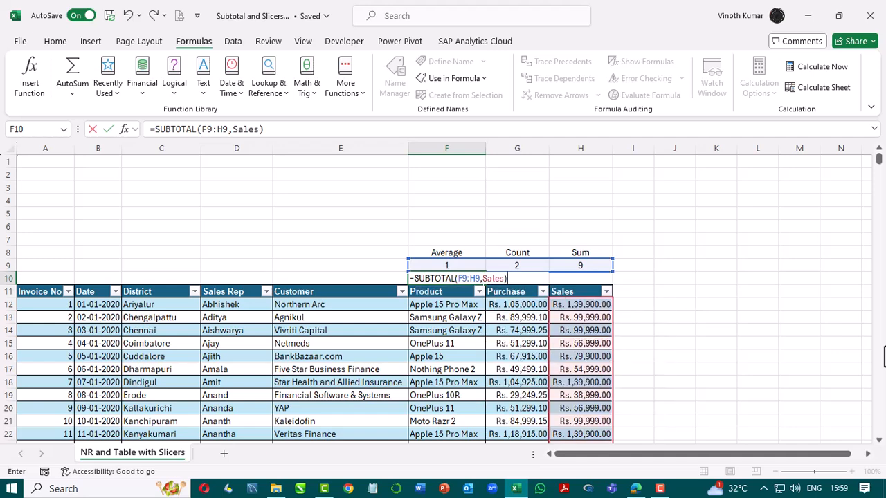
key(Return)
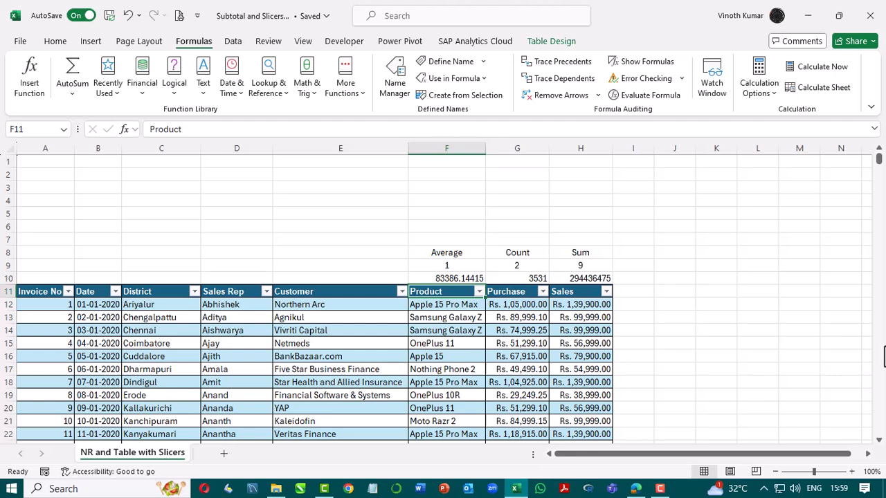
click(431, 279)
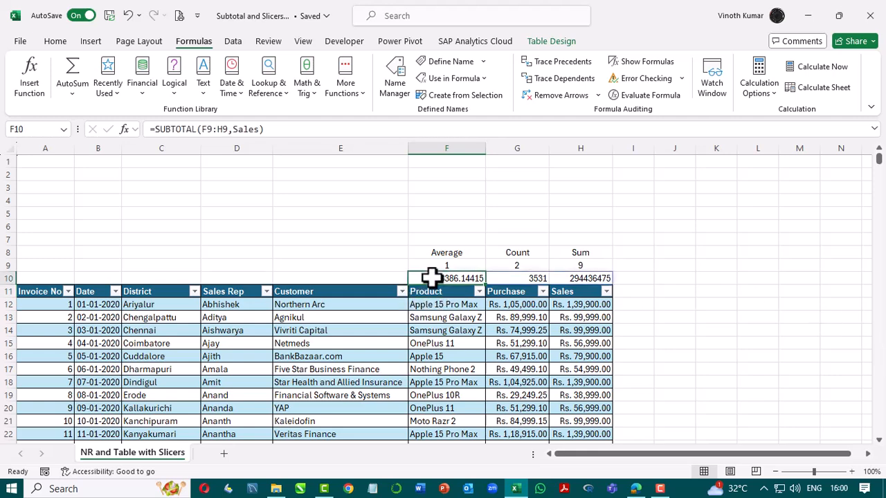
Apply the Accounting number format to the average and sum results in F10 and H10.
ctrl+click(588, 277)
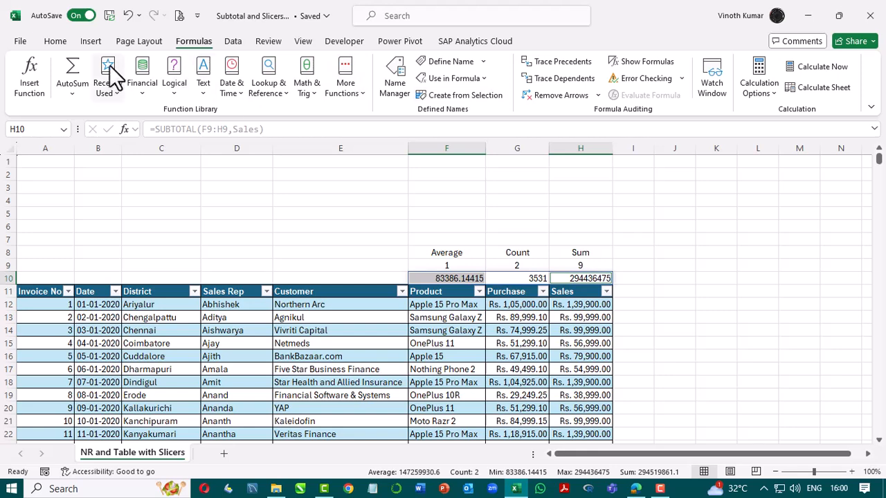
click(54, 43)
click(367, 88)
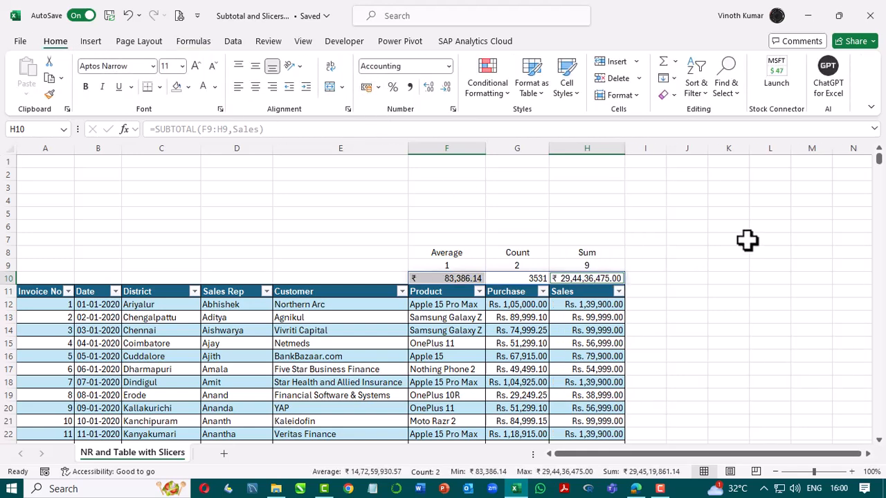
click(767, 277)
Apply Comma style to the count result in G10.
click(503, 278)
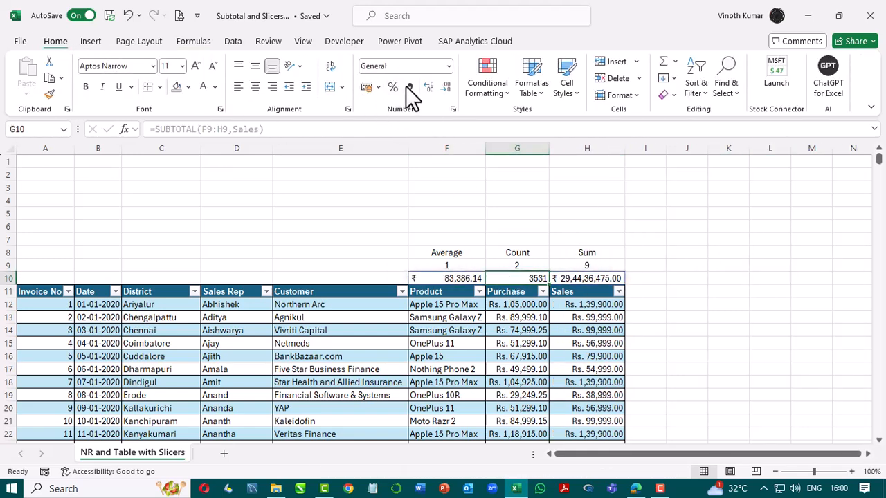
click(410, 87)
click(661, 307)
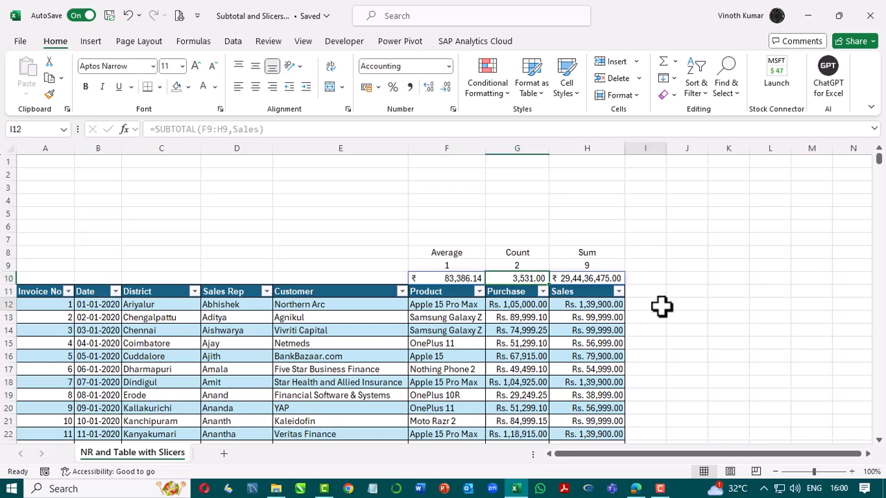
click(810, 344)
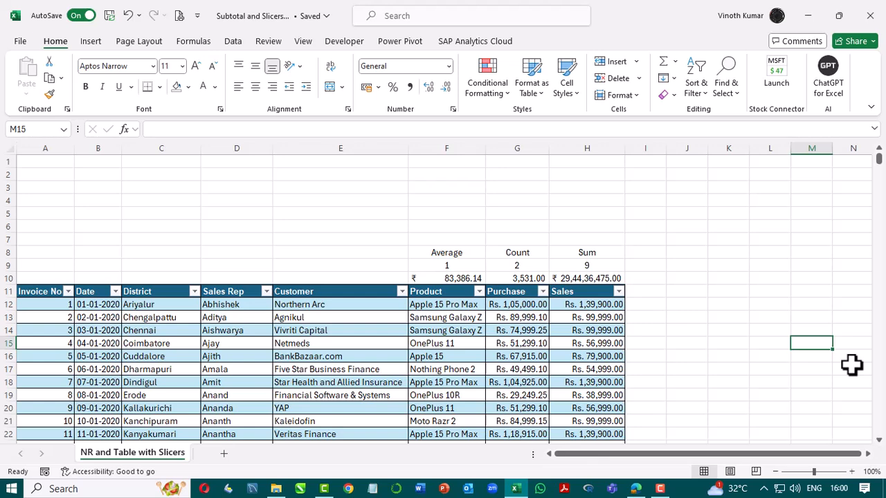
Insert a slicer for the table's District column.
click(240, 178)
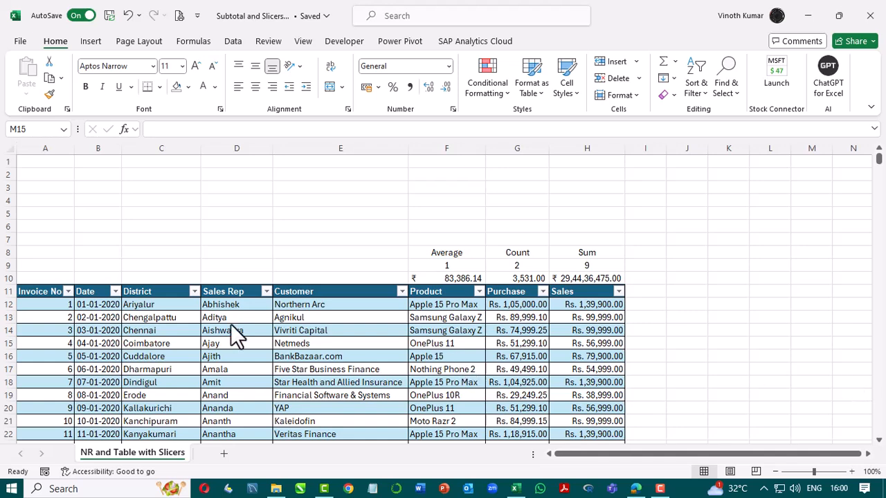
click(182, 307)
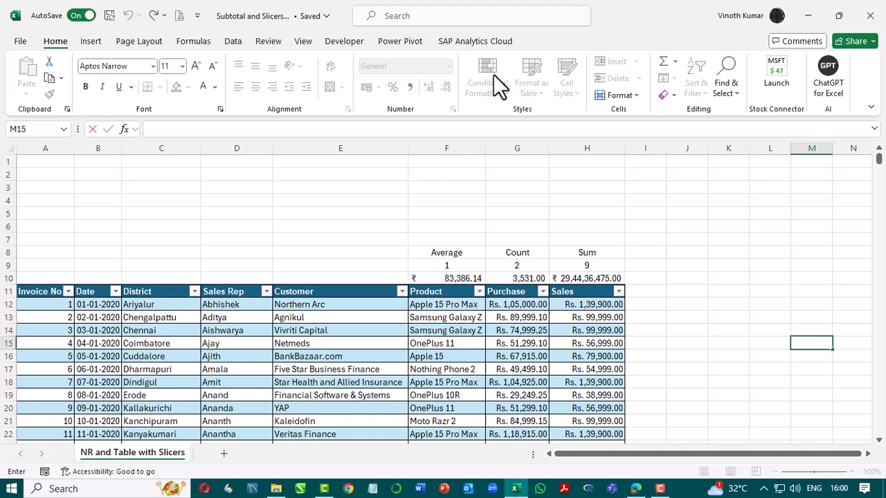
click(189, 309)
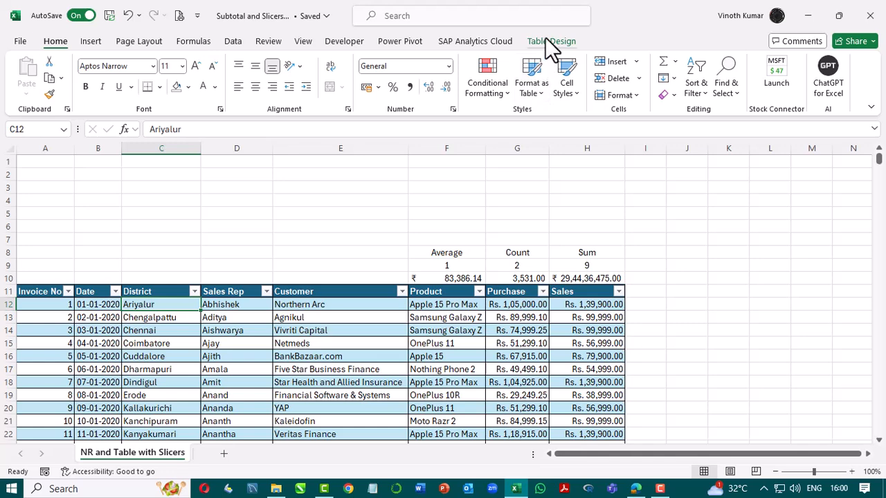
click(545, 38)
click(216, 73)
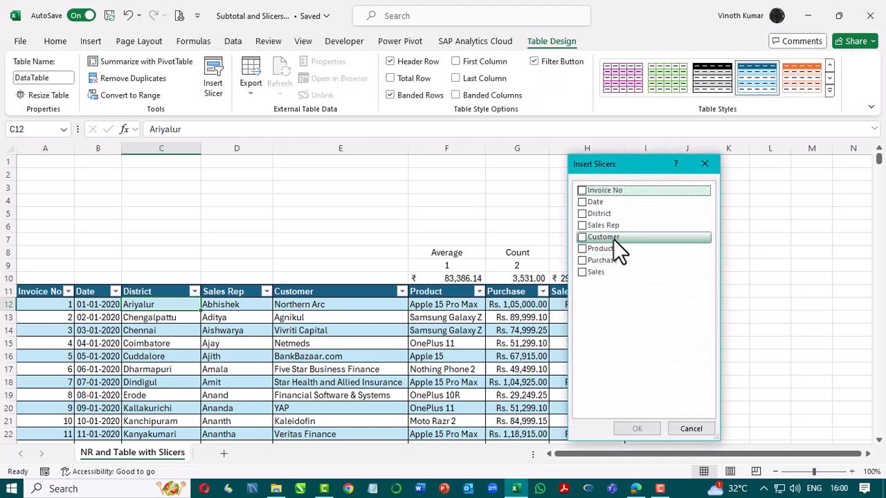
click(582, 214)
click(636, 429)
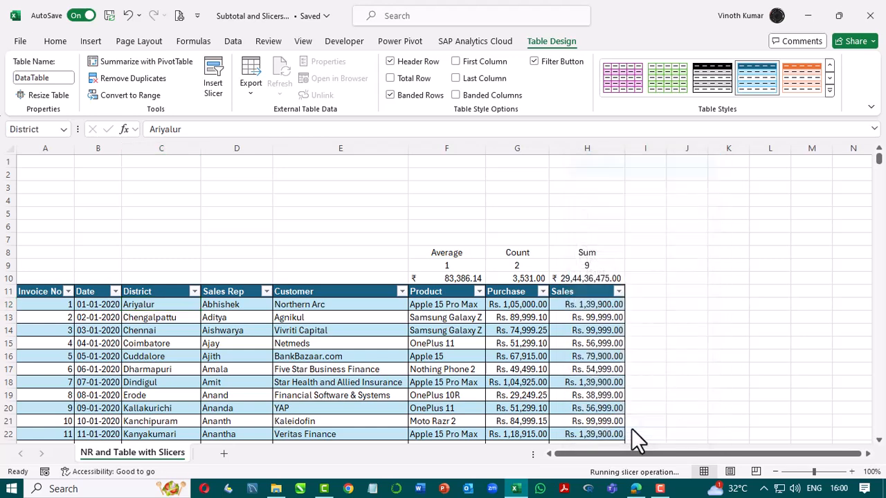
Move the District slicer to the sheet's top-left corner and set its buttons to 3 columns.
drag(420, 224, 58, 172)
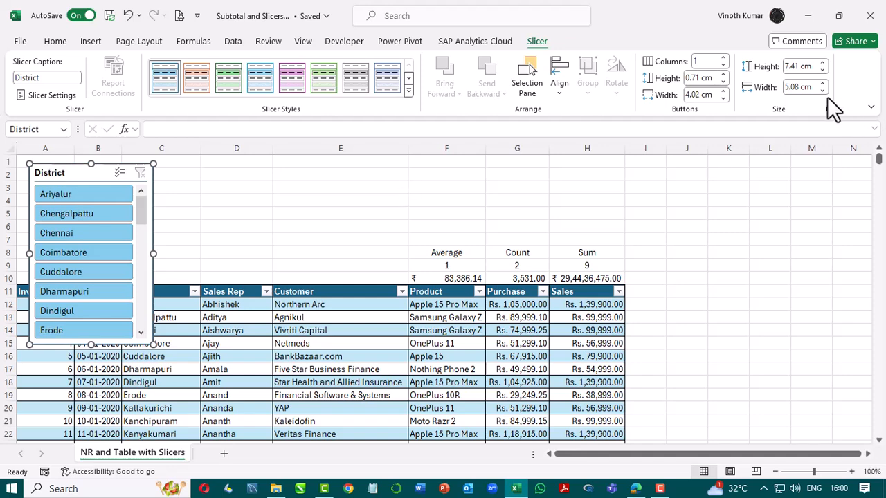
click(722, 58)
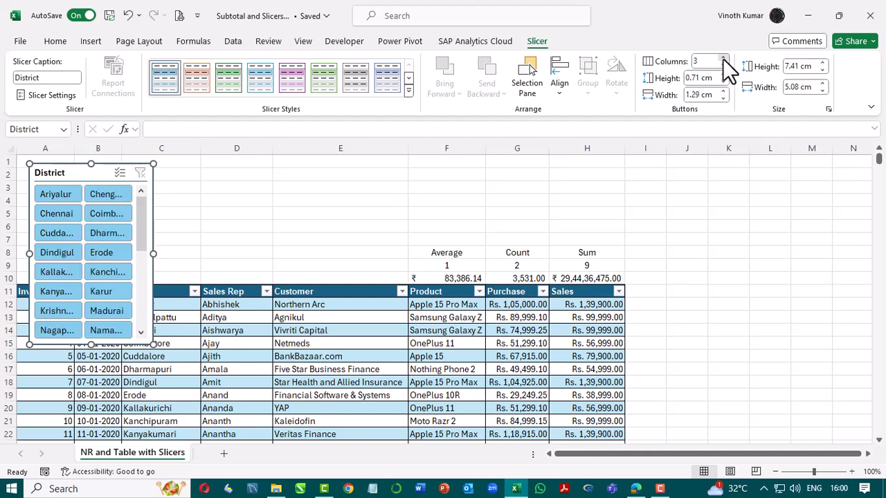
click(723, 58)
Resize the slicer to about 23.87 cm wide and 3.7 cm tall above the summary.
drag(152, 253, 616, 253)
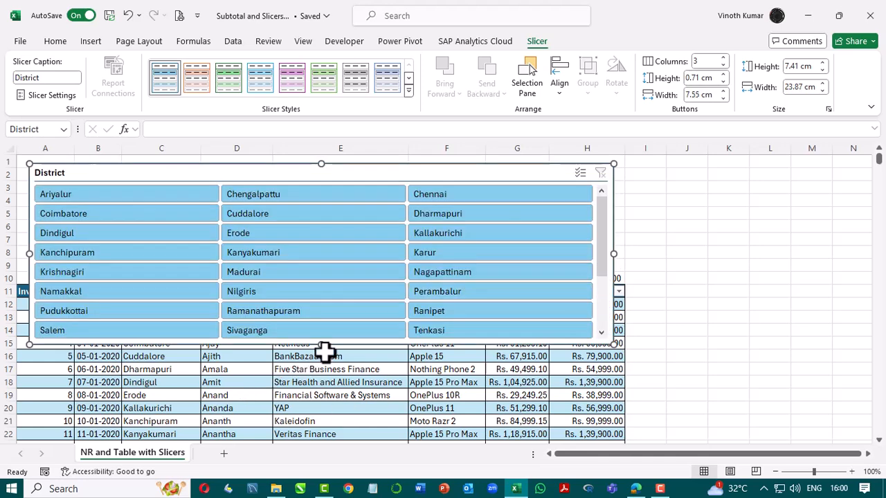
drag(332, 282, 338, 253)
Increase the slicer's button columns to 8.
click(724, 58)
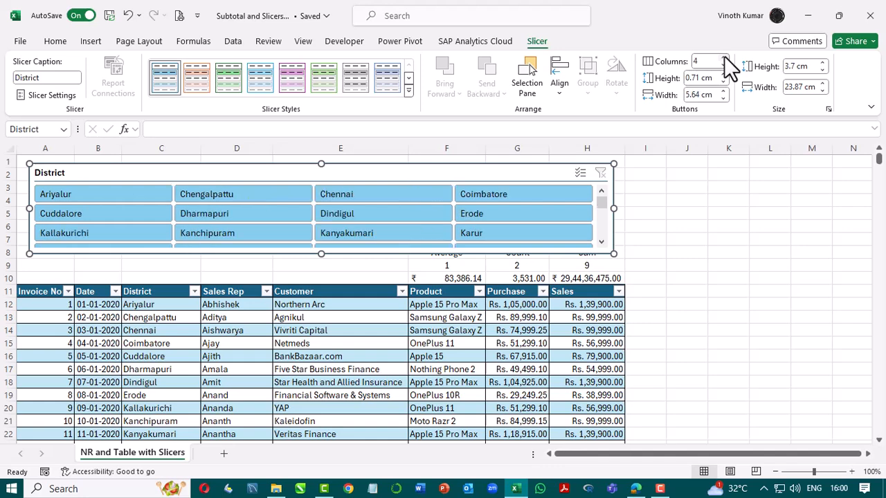
click(724, 58)
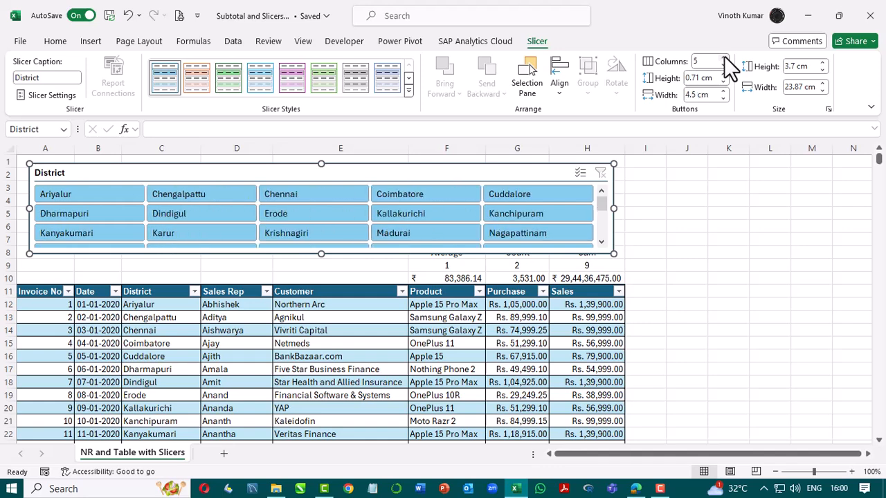
click(724, 57)
click(724, 57)
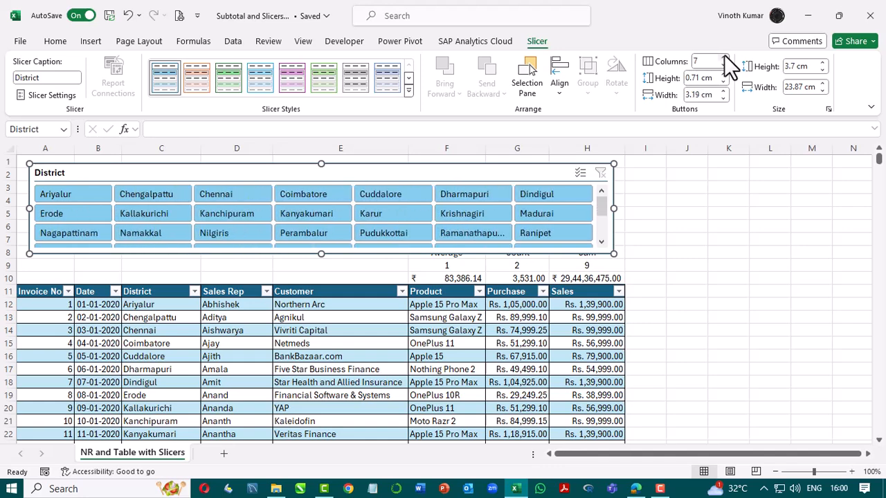
click(724, 57)
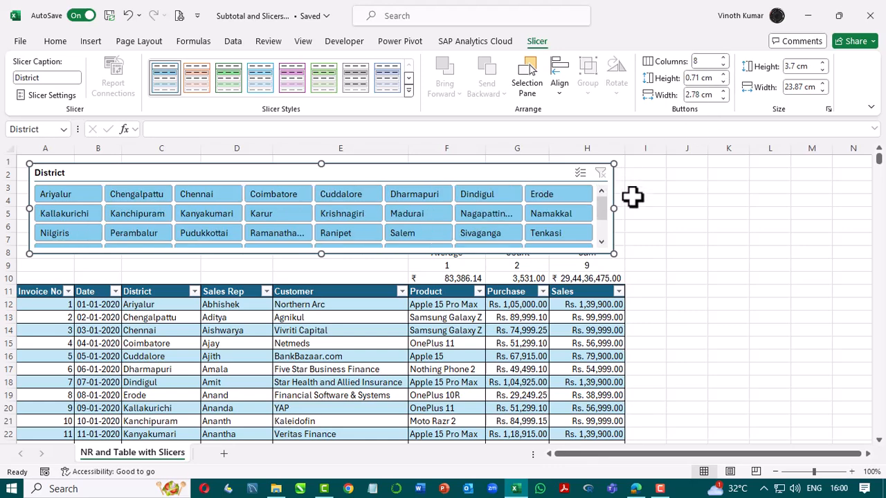
Widen the slicer to about 24.45 cm, shift it slightly, and extend its height to about 4.47 cm.
drag(614, 208, 628, 208)
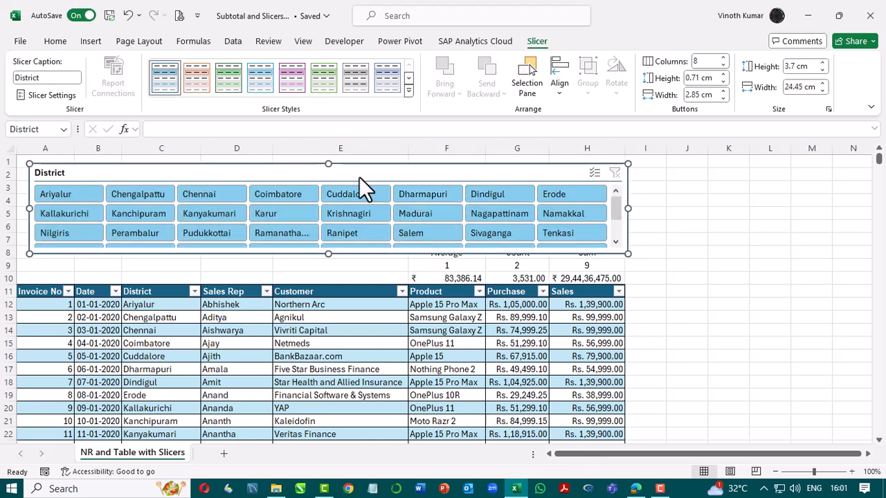
drag(358, 177, 350, 173)
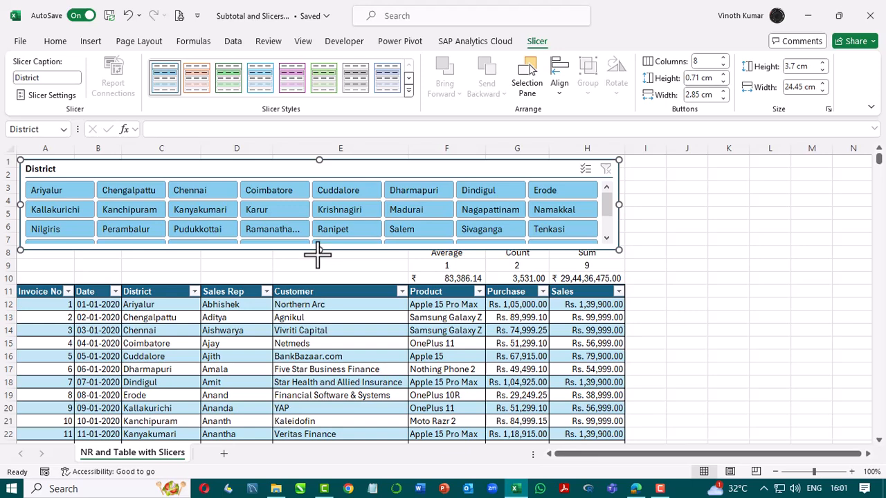
mouse_move(317, 254)
mouse_down()
mouse_move(317, 276)
mouse_move(319, 268)
mouse_up()
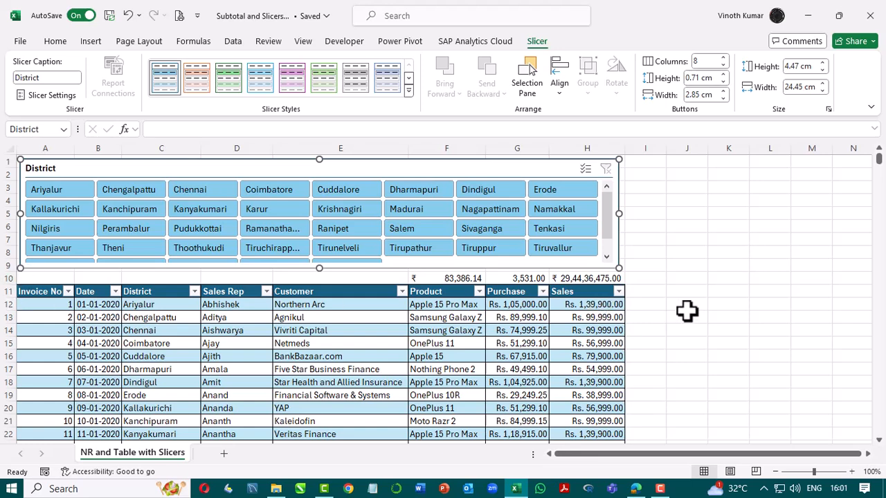
Insert five blank rows above the summary row to separate it from the slicer.
scroll(687, 312, down, 1)
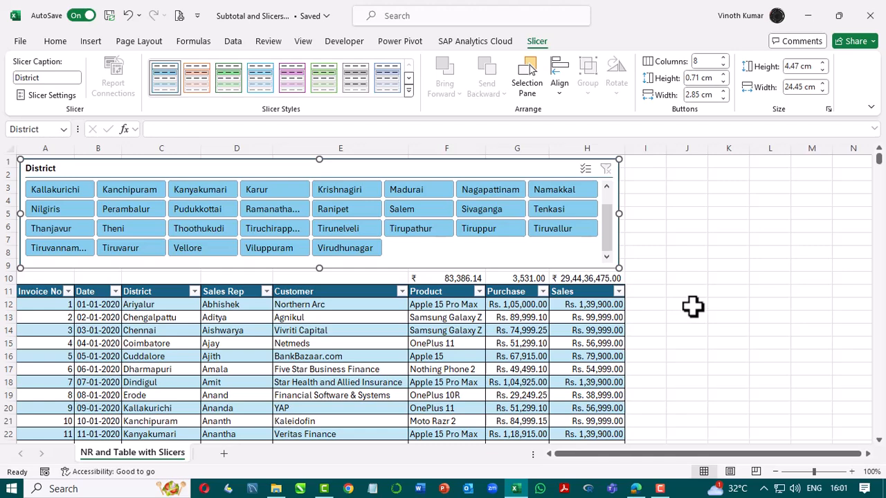
click(688, 304)
scroll(694, 305, down, 1)
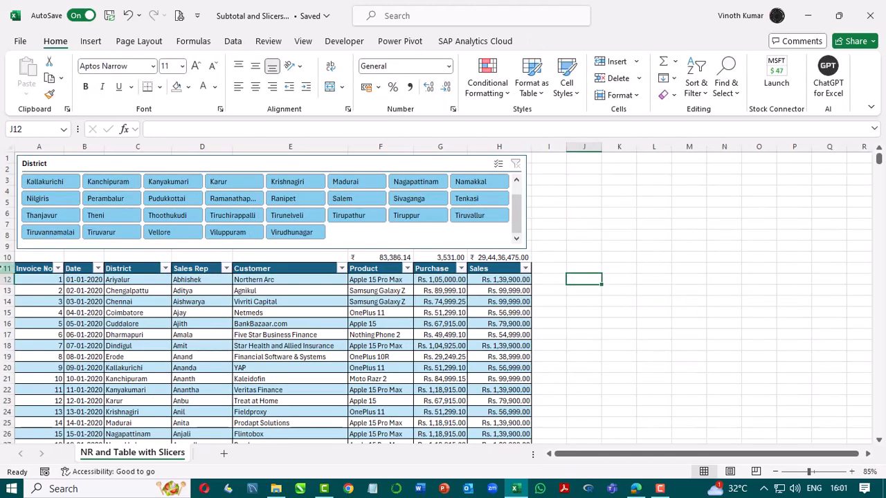
click(5, 256)
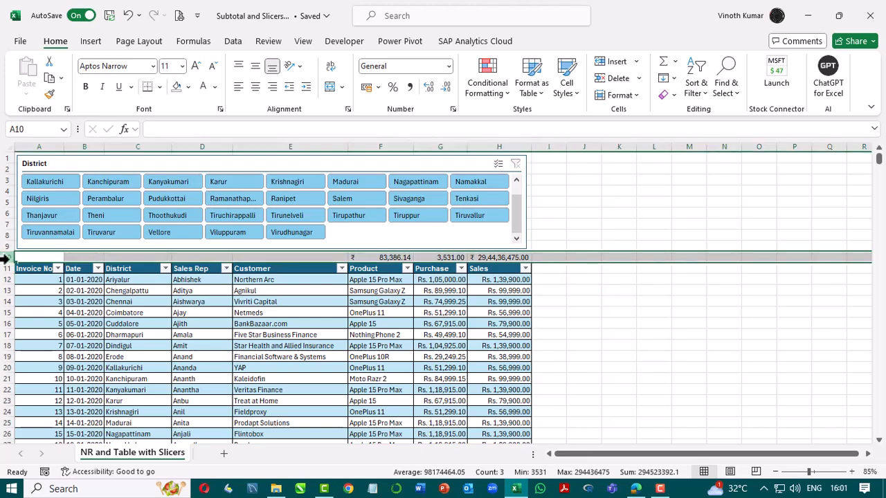
key(ctrl+plus)
key(ctrl+plus)
key(ctrl+plus)
key(ctrl+plus)
key(ctrl+plus)
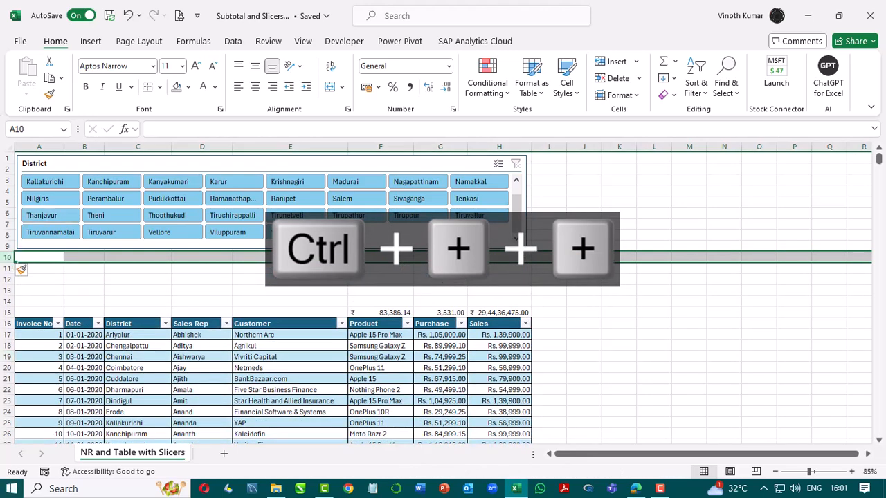
Test the slicer by filtering on Tiruppur, then clear the slicer filter.
click(436, 216)
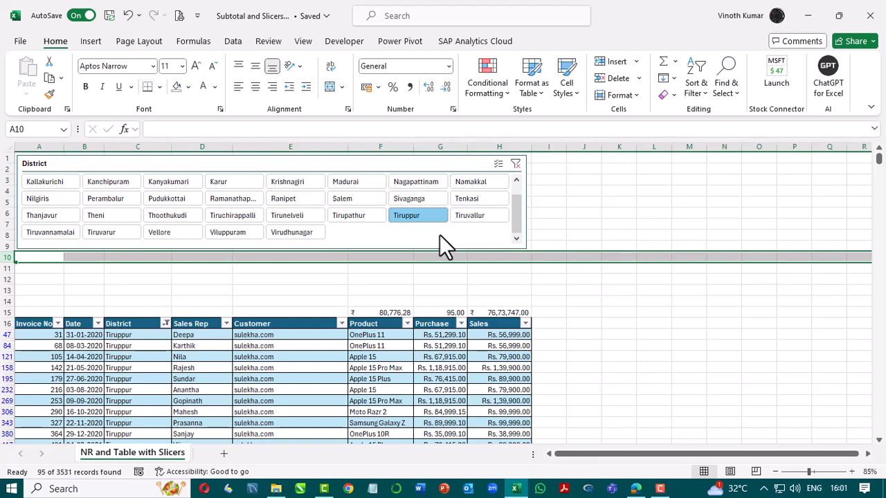
click(516, 163)
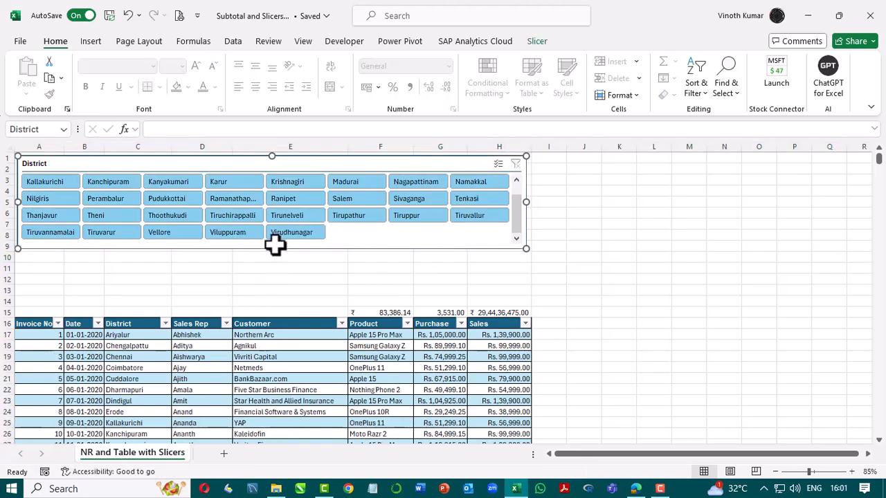
Enlarge the slicer to about 5.26 cm tall and move it down slightly so all districts show.
drag(272, 249, 273, 268)
mouse_move(327, 170)
mouse_down()
mouse_move(331, 186)
mouse_move(330, 179)
mouse_up()
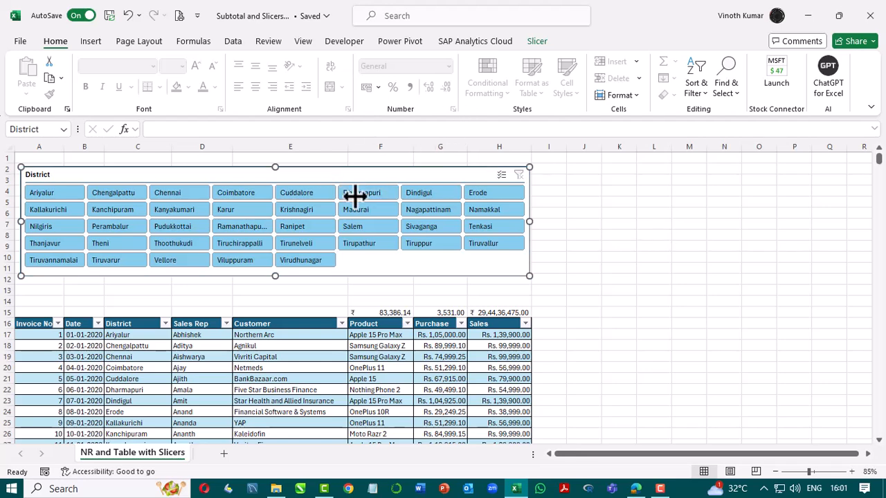
Apply a dark green slicer style to the District slicer.
click(543, 41)
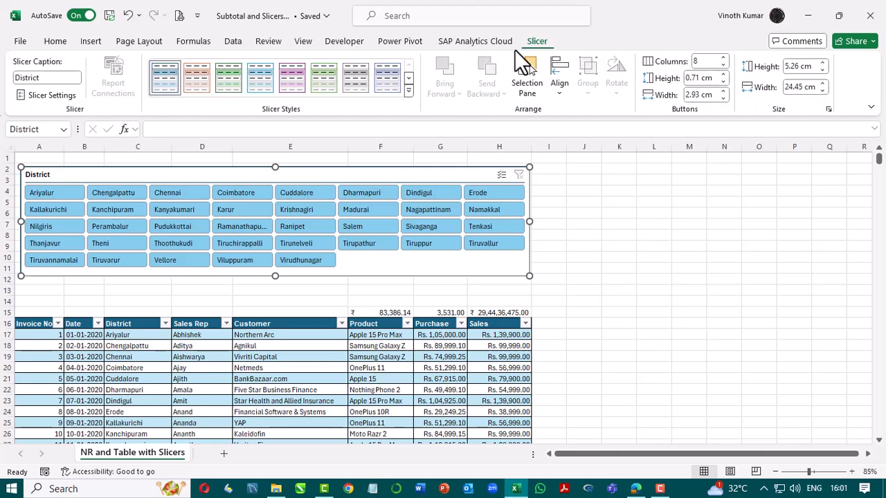
click(409, 89)
click(229, 154)
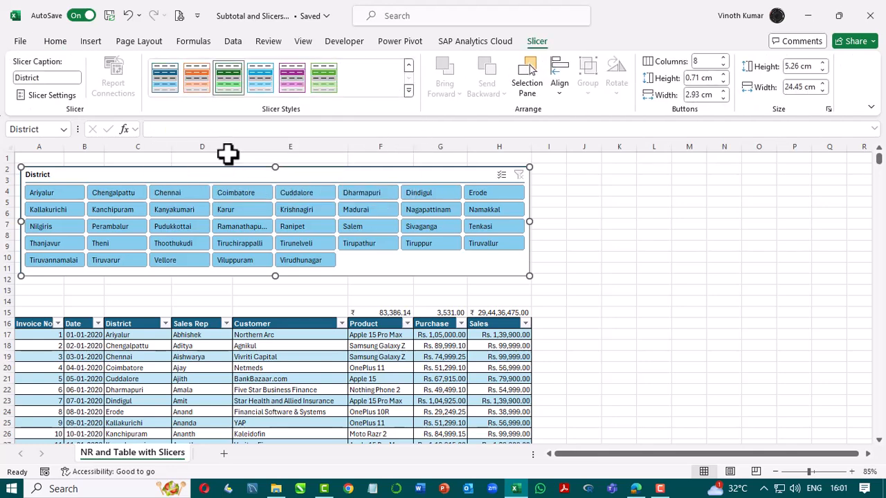
click(697, 281)
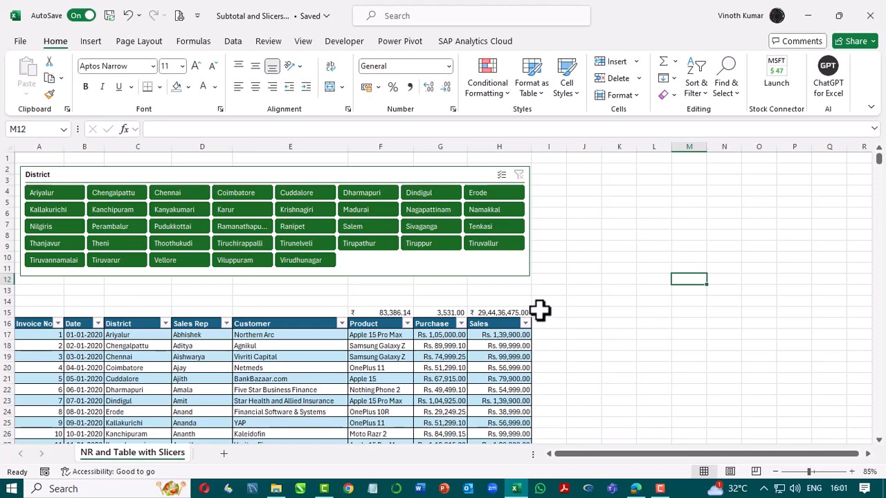
Filter the table to Ariyalur using the District slicer to update the summary values.
scroll(654, 359, up, 1)
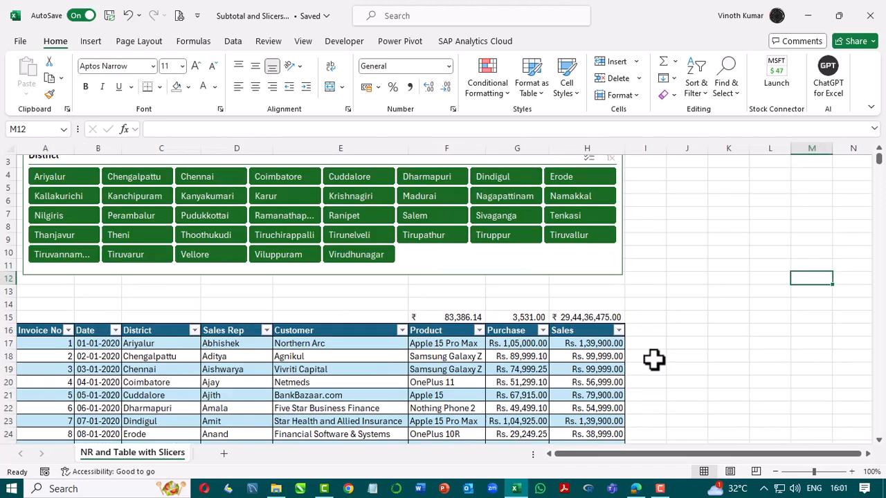
scroll(668, 370, up, 1)
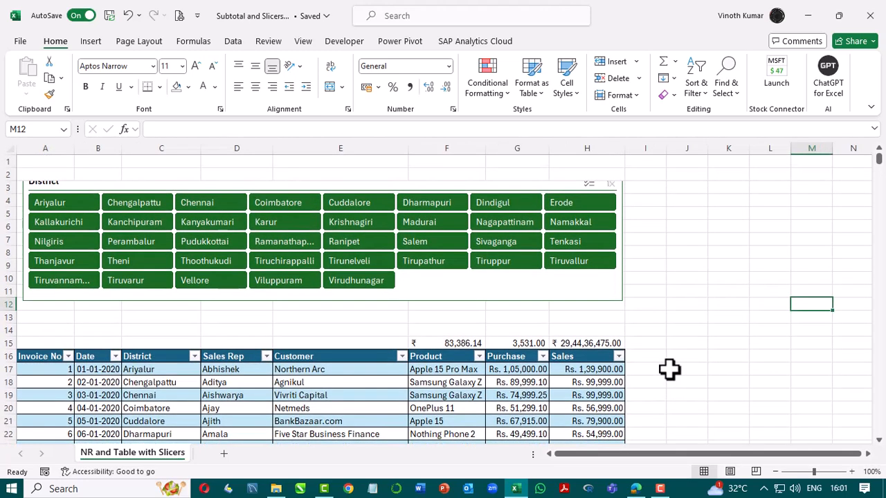
click(597, 331)
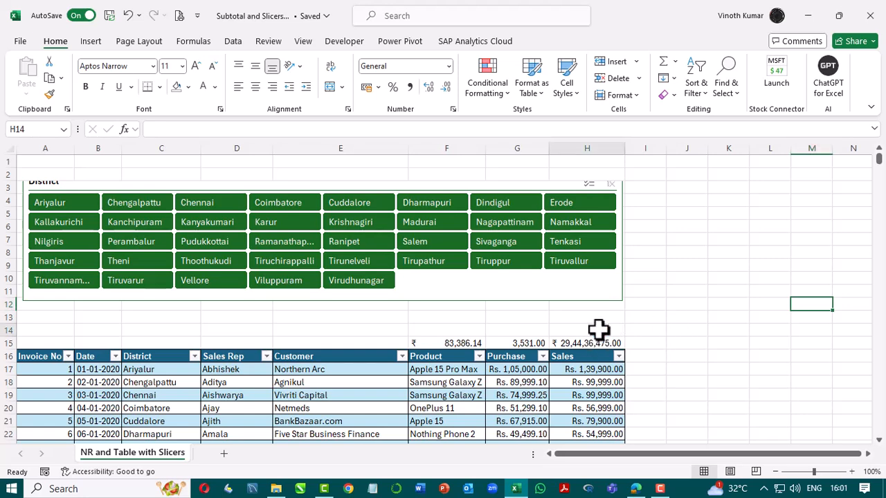
click(597, 342)
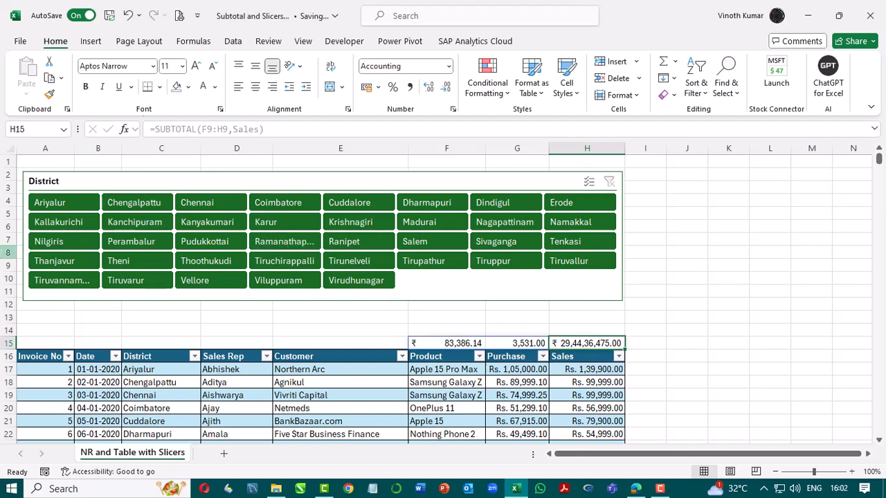
click(57, 208)
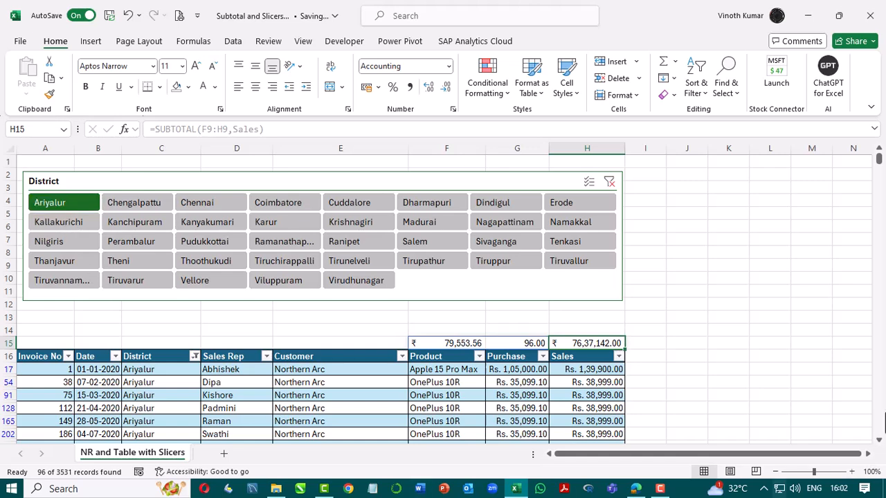
Copy the Average, Count and Sum labels with their function numbers from F8:H9 to F13:H14, just above the summary row.
click(675, 319)
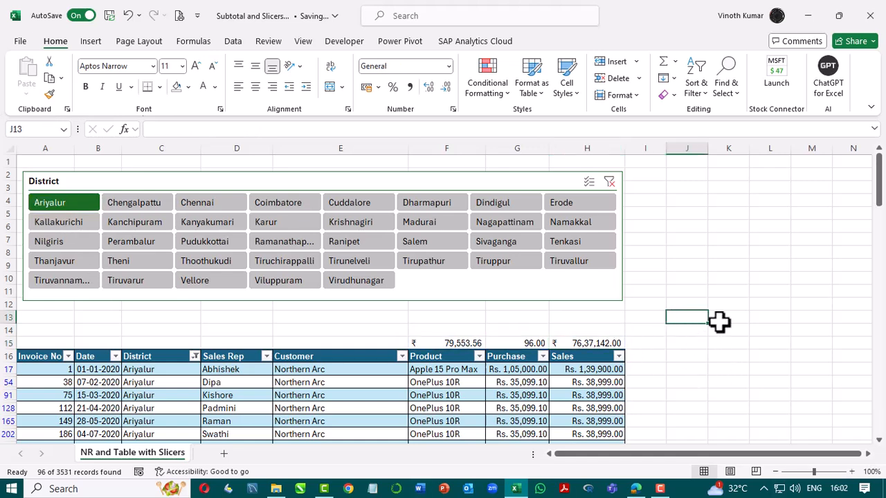
drag(460, 186, 358, 439)
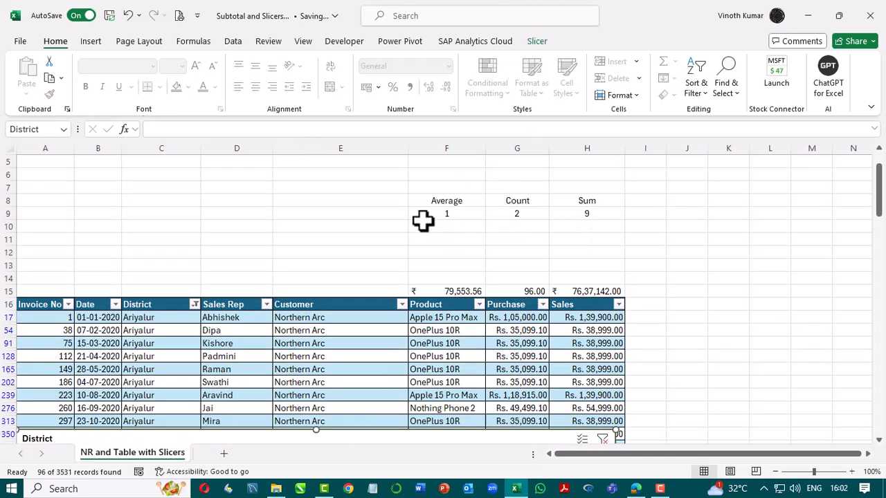
drag(439, 203, 613, 214)
key(ctrl+c)
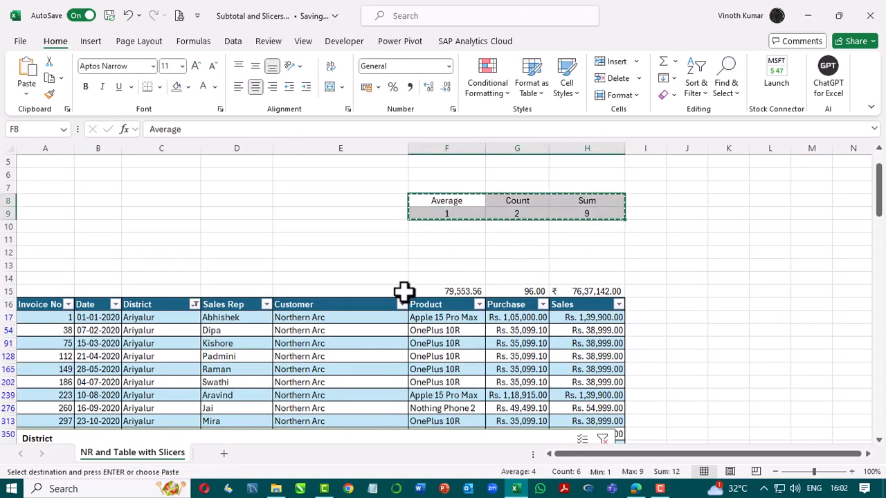
click(459, 267)
key(Return)
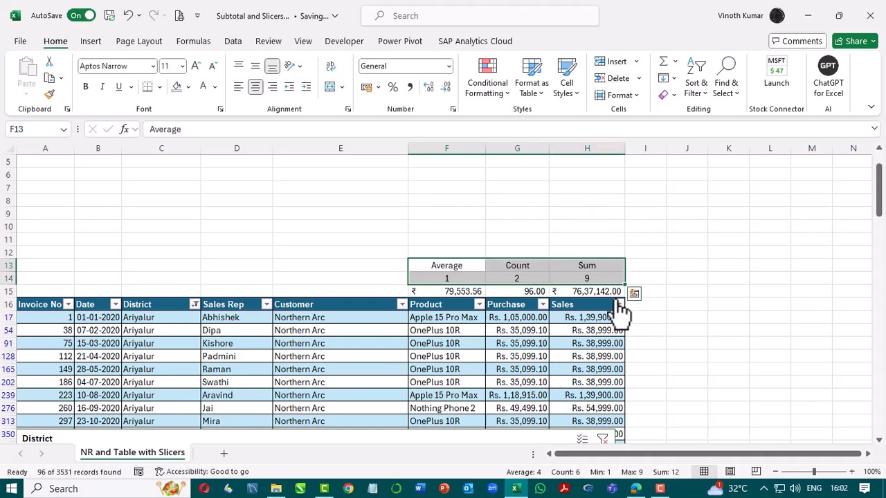
Move the District slicer back to the top of the sheet, spanning rows 1 to 11 above the labels.
drag(548, 432, 550, 414)
drag(409, 371, 396, 144)
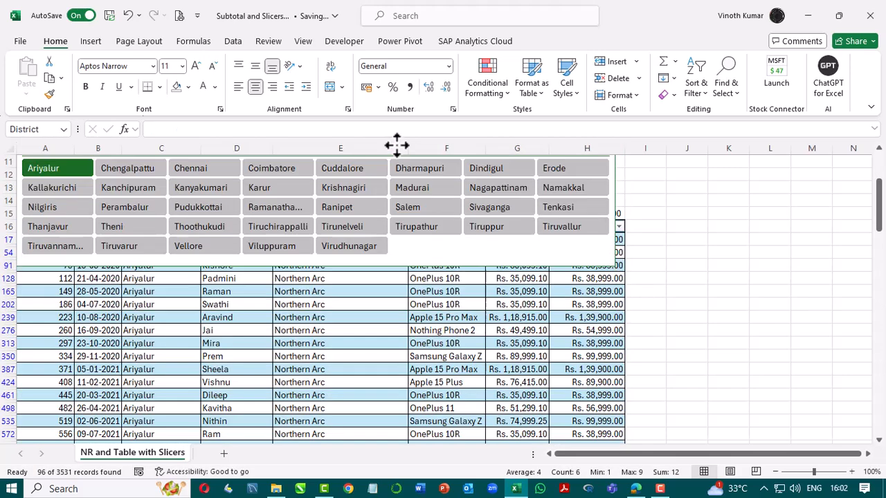
key(ctrl+z)
drag(362, 372, 362, 163)
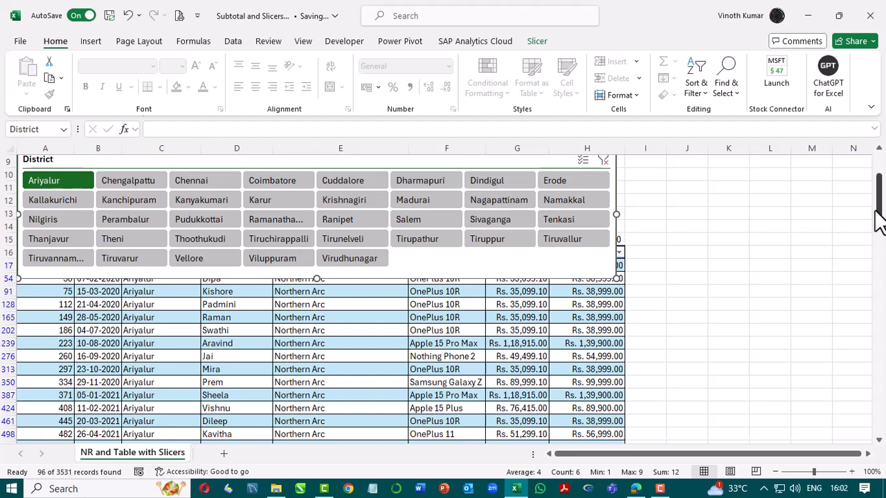
drag(878, 220, 876, 169)
drag(347, 266, 347, 173)
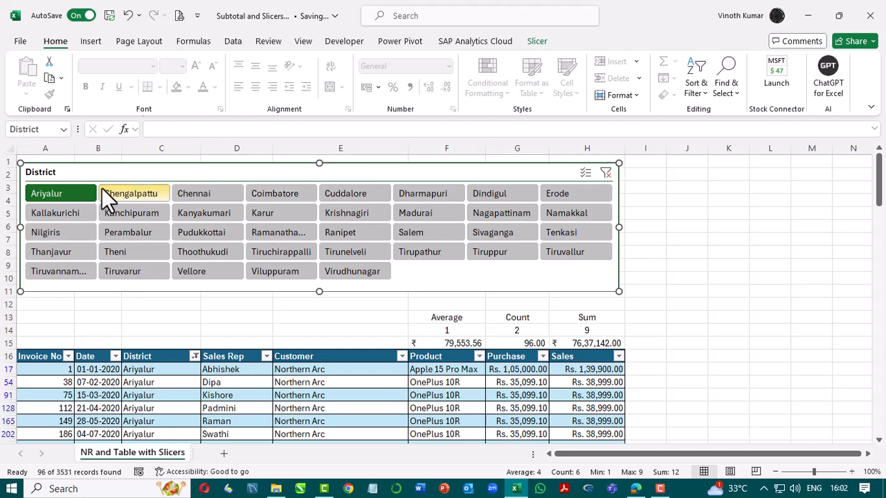
Add Chengalpattu and Chennai to the Ariyalur selection in the District slicer.
ctrl+click(121, 194)
ctrl+click(197, 192)
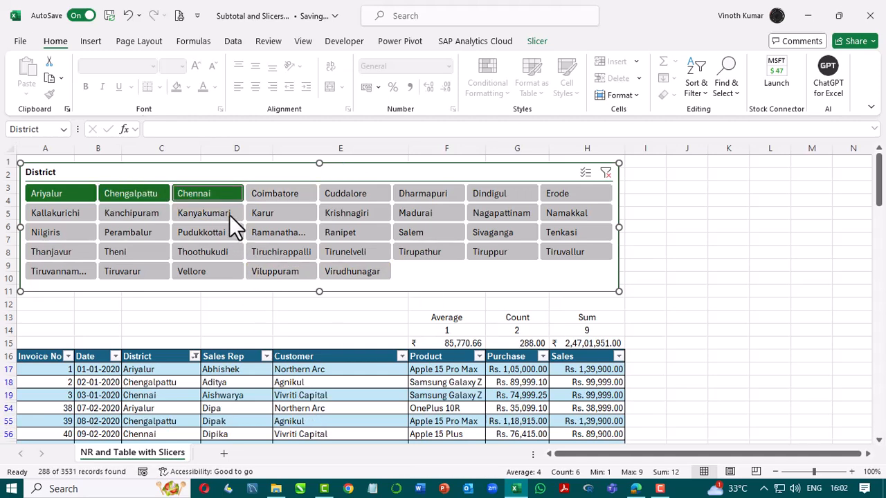
Filter the District slicer to show Ariyalur and Chengalpattu together.
click(199, 193)
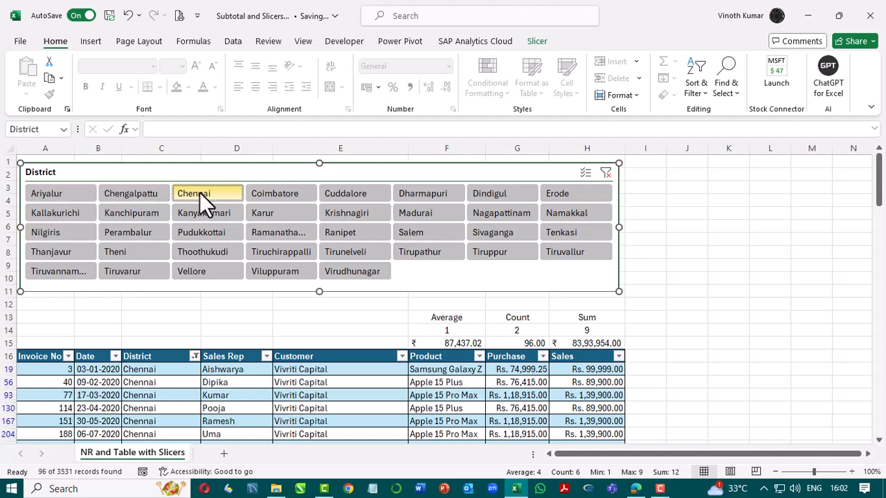
click(35, 197)
ctrl+click(141, 190)
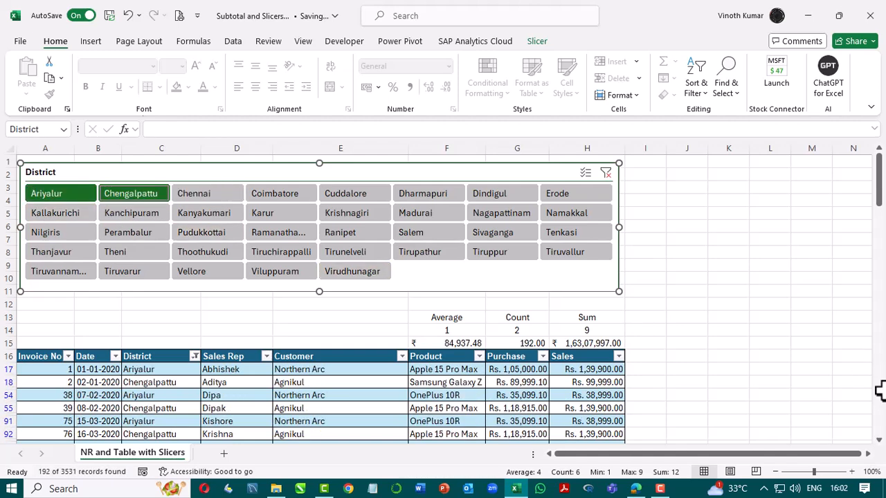